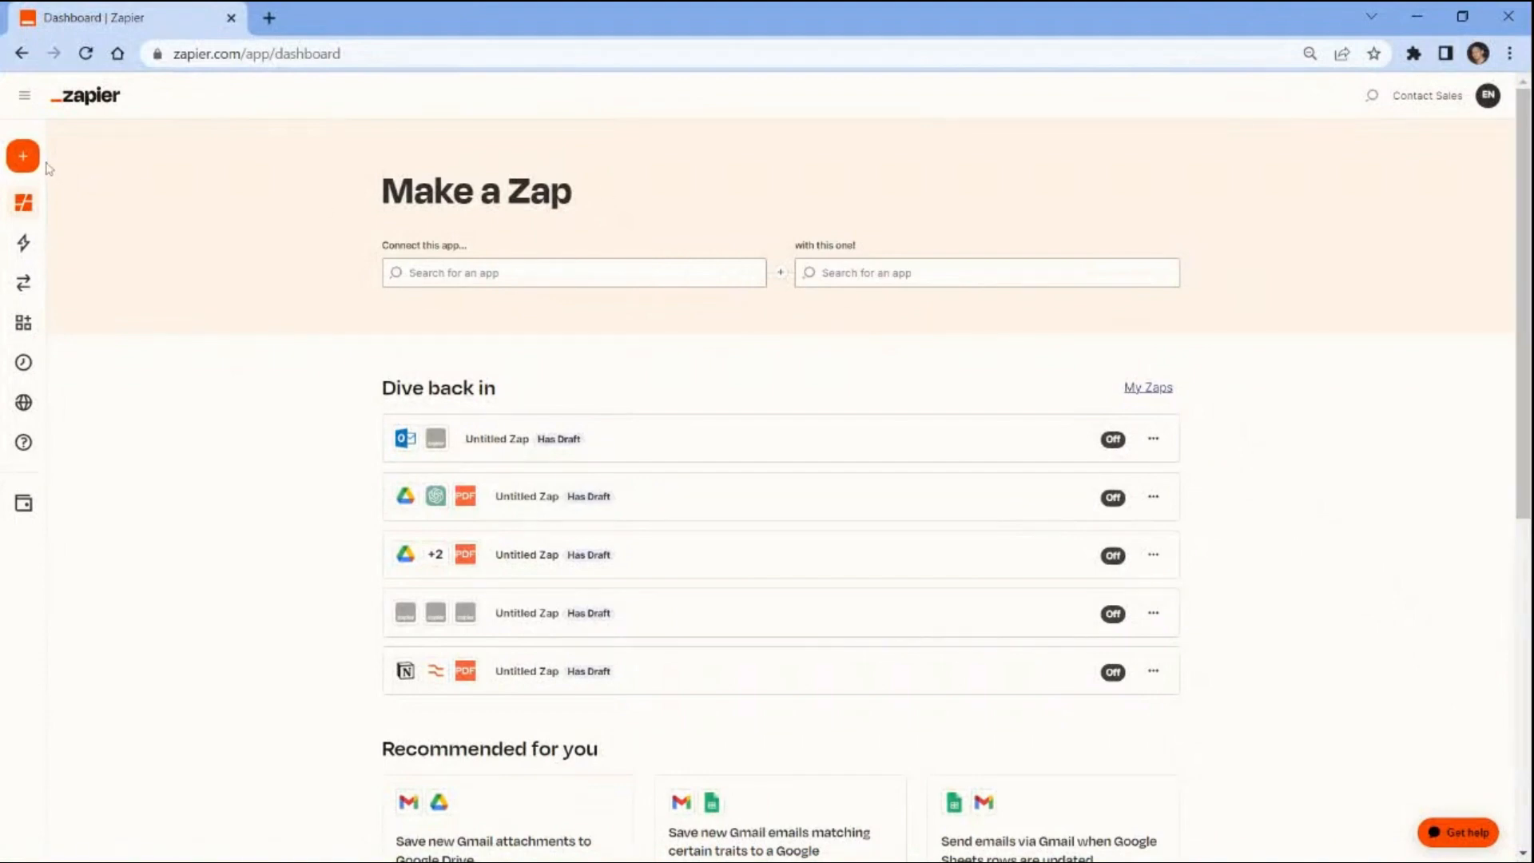
Step: Create a new Zap with Microsoft Outlook as the trigger app and New Email as the trigger event
{"action": "left_click", "coordinate": [33, 162]}
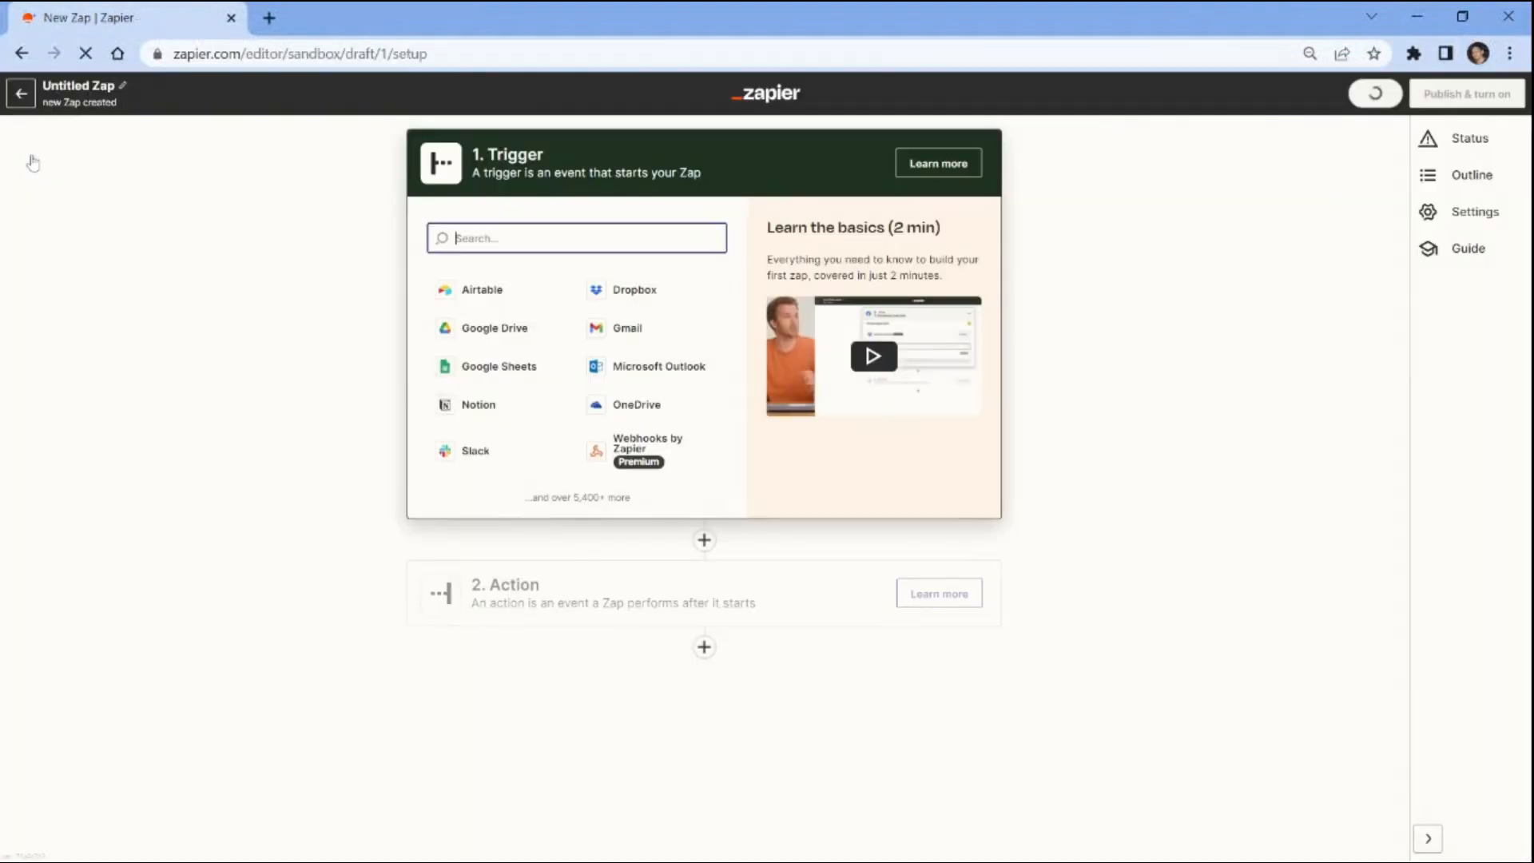
{"action": "left_click", "coordinate": [649, 369]}
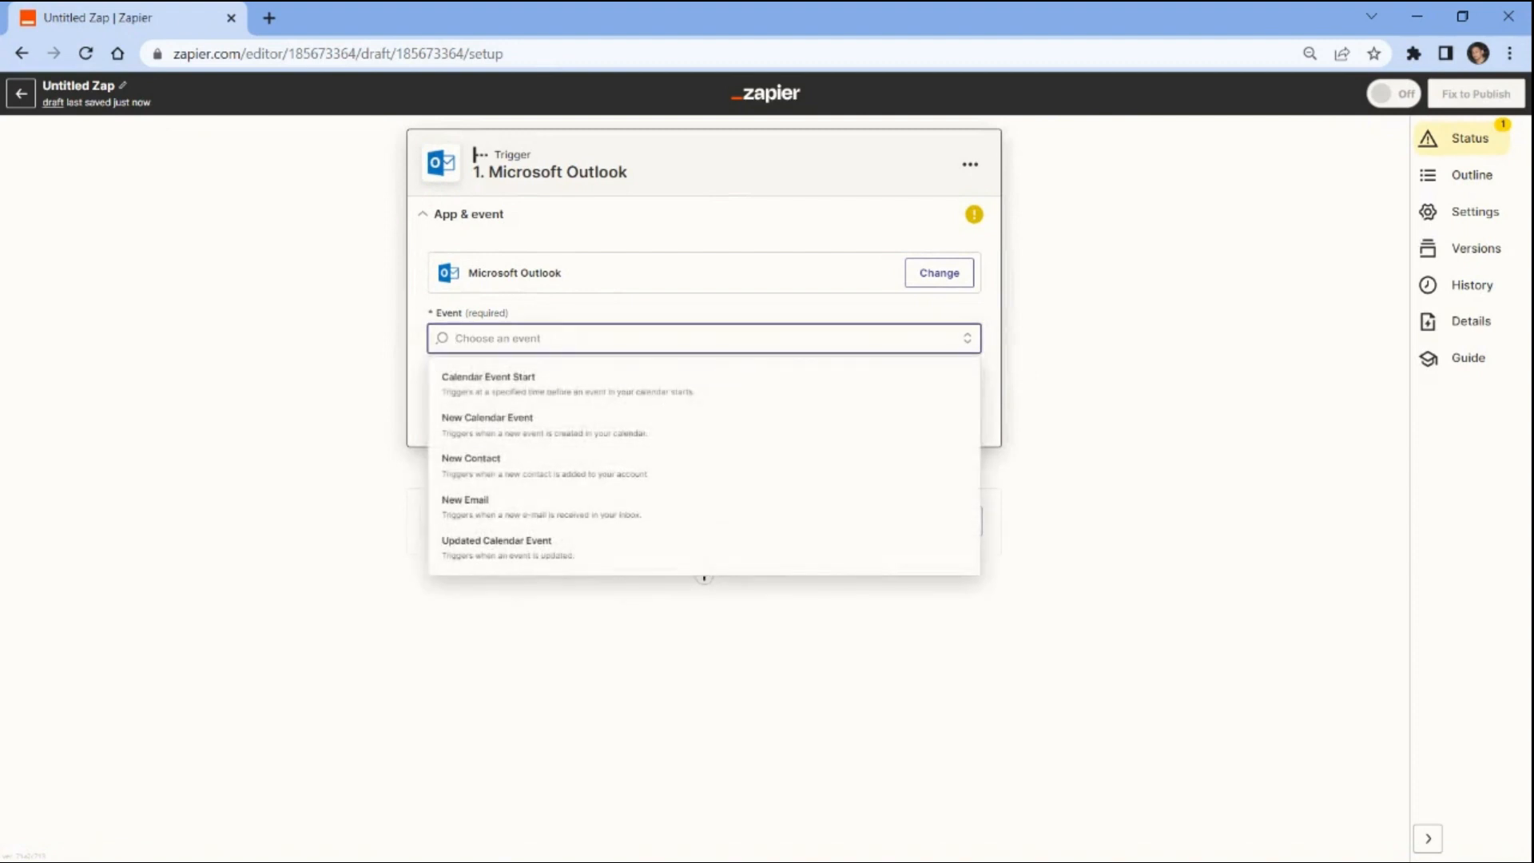
{"action": "left_click", "coordinate": [474, 507]}
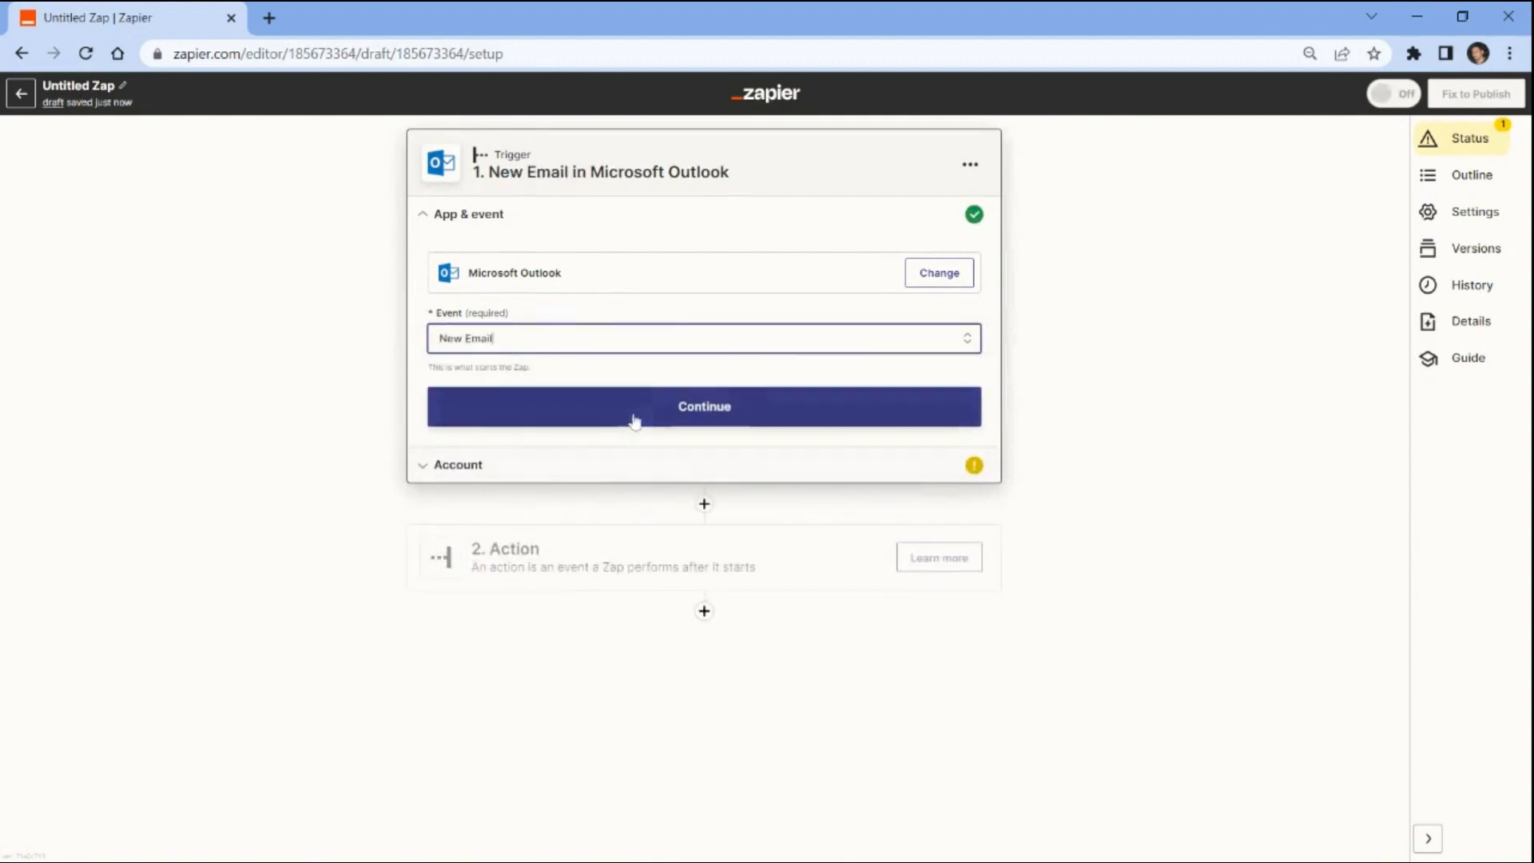
{"action": "left_click", "coordinate": [665, 409]}
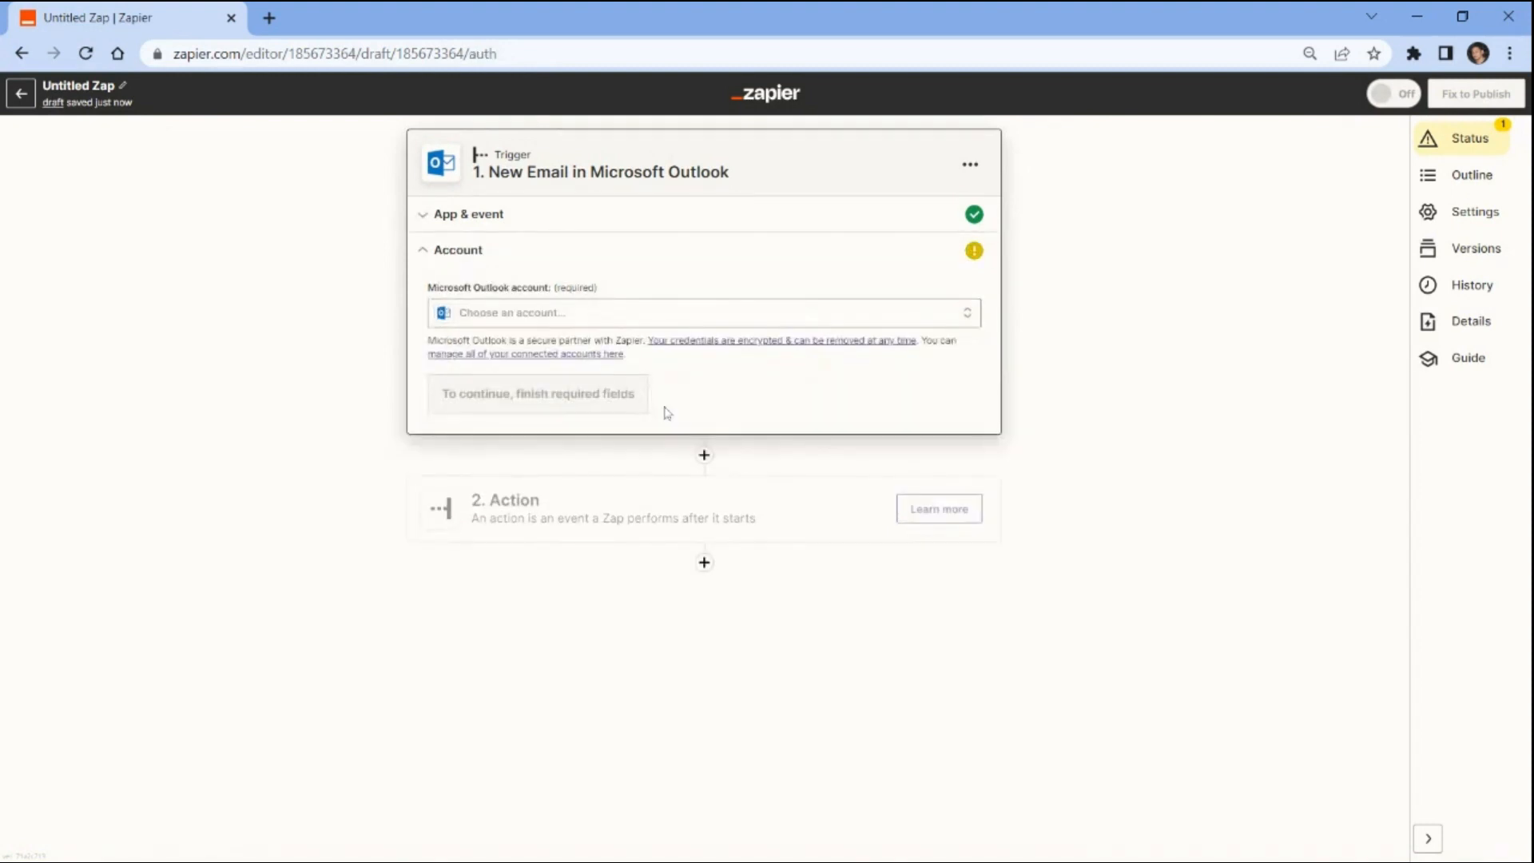
Step: Choose the connected Microsoft Outlook account marked #2 for the trigger and continue to the trigger settings
{"action": "left_click", "coordinate": [471, 318]}
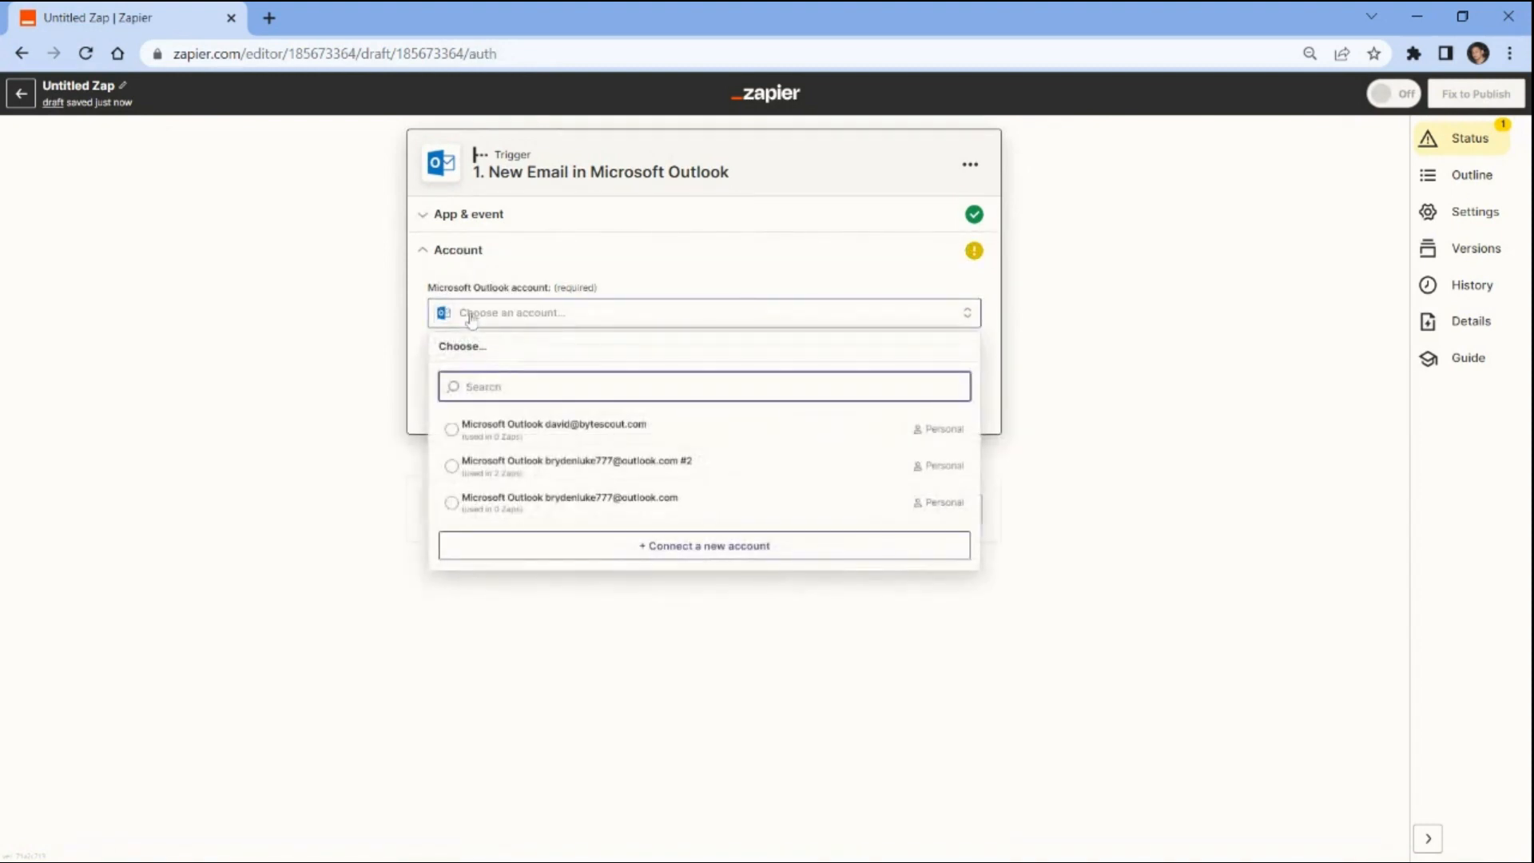
{"action": "left_click", "coordinate": [453, 467]}
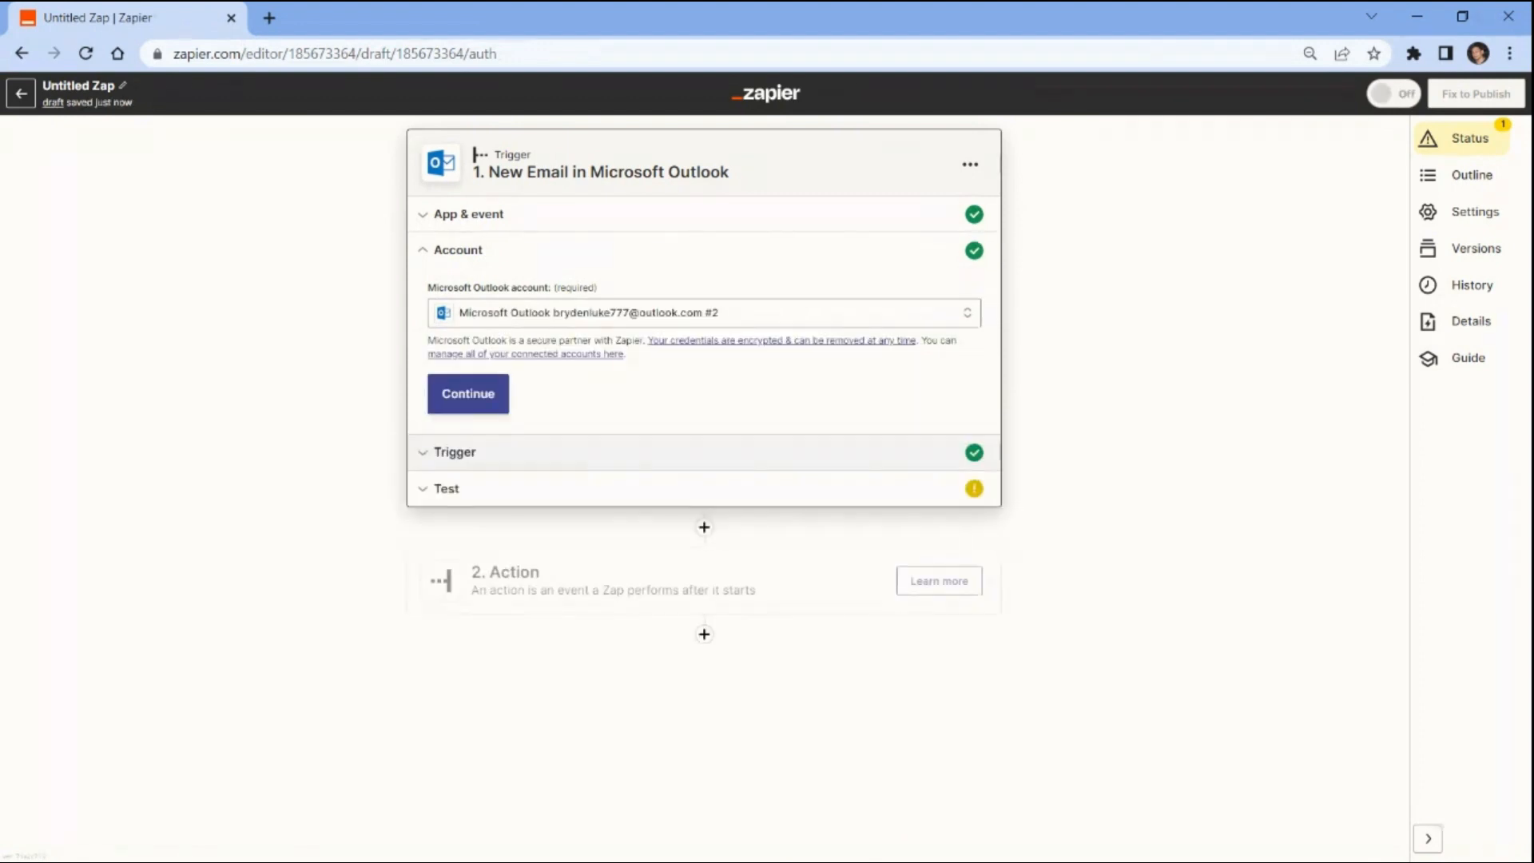
{"action": "left_click", "coordinate": [471, 393]}
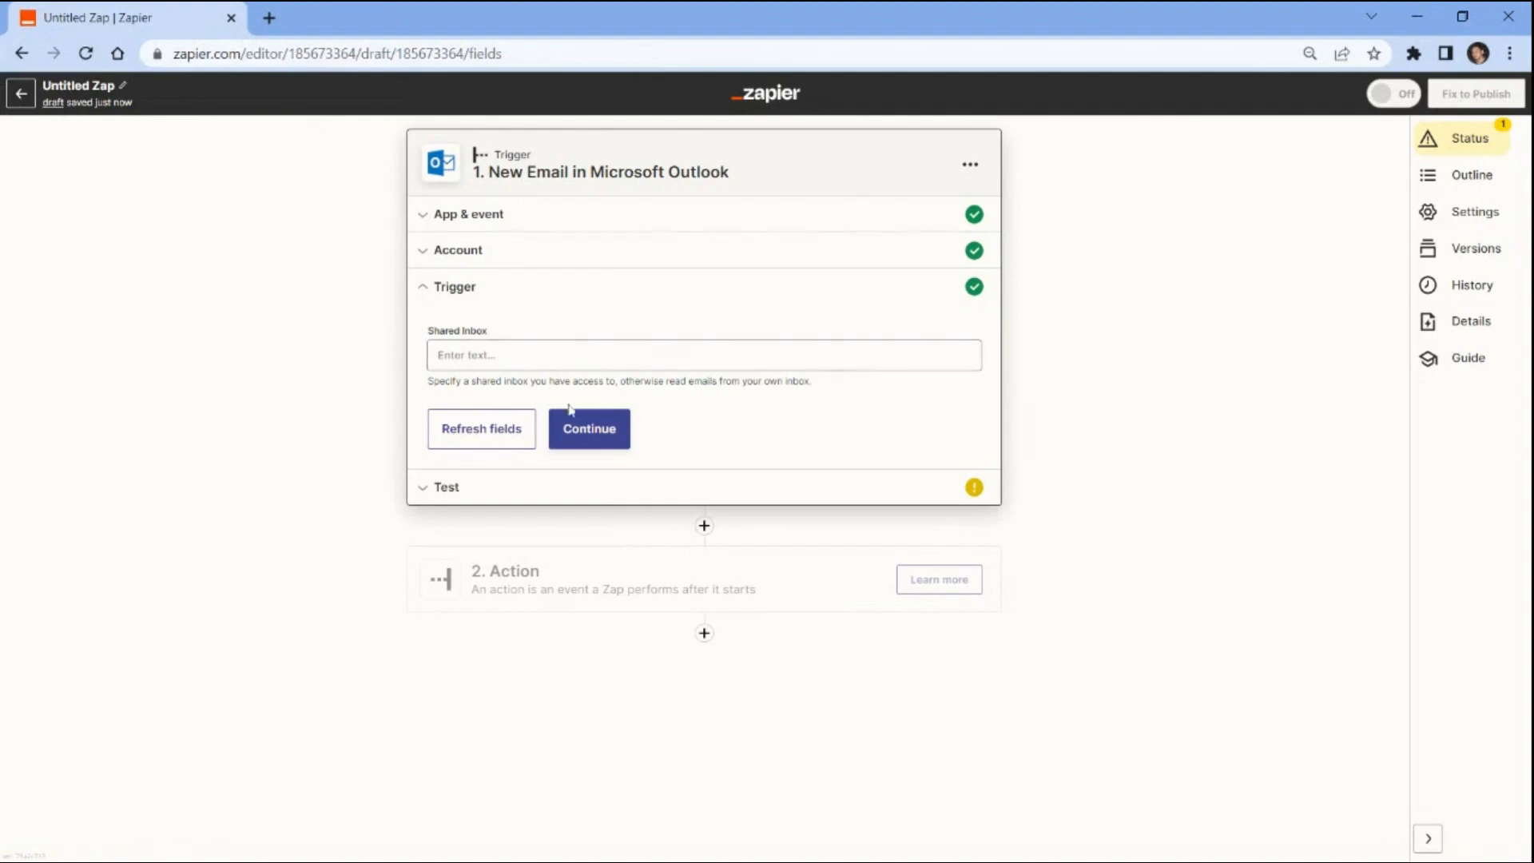
Step: Leave the shared inbox empty, test the Outlook trigger, and continue with the sample email
{"action": "left_click", "coordinate": [584, 434]}
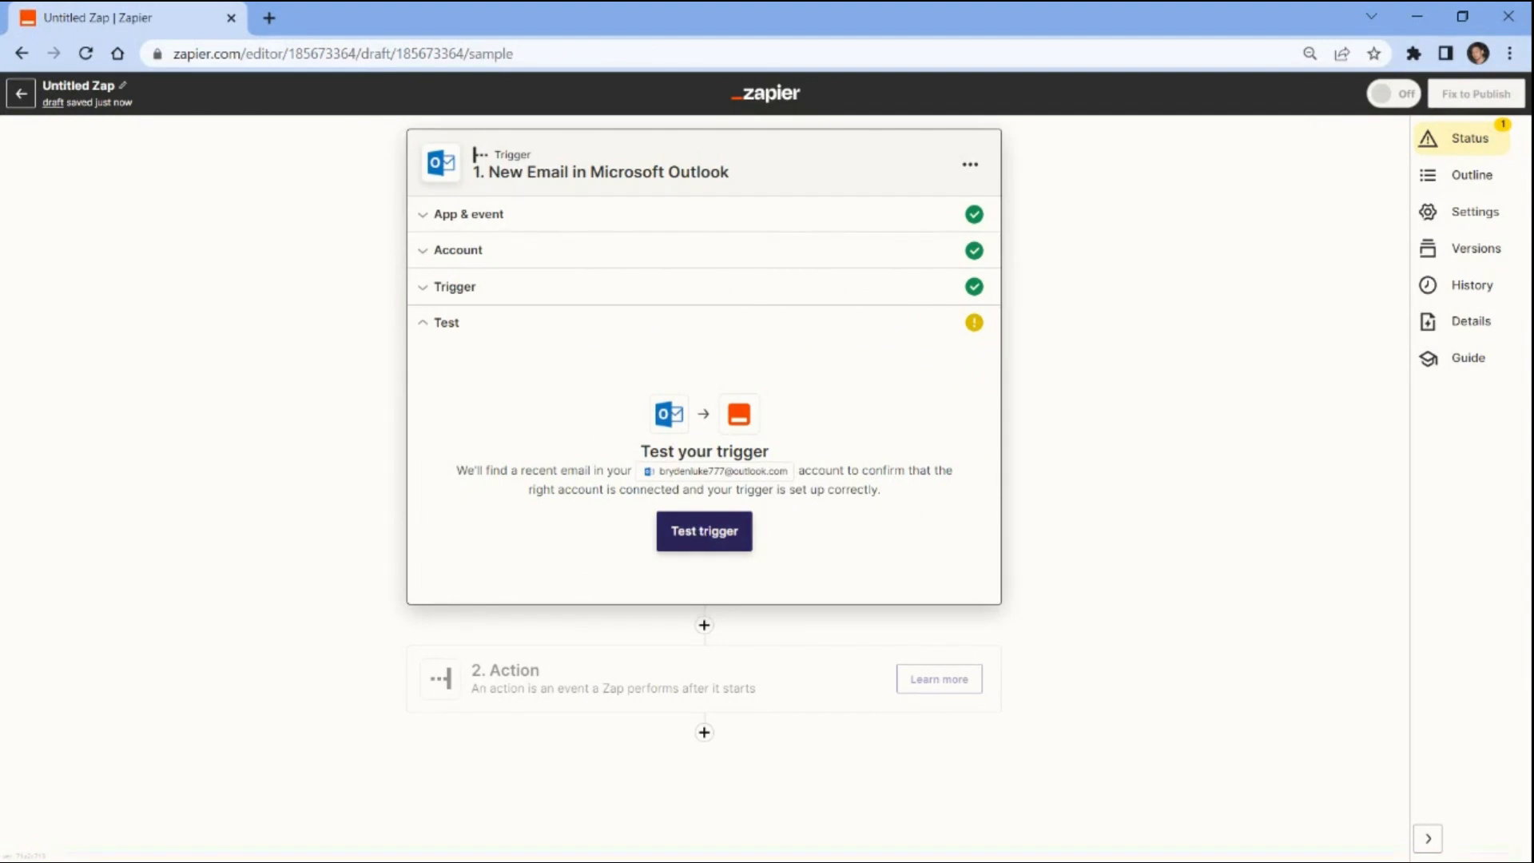
{"action": "left_click", "coordinate": [704, 531]}
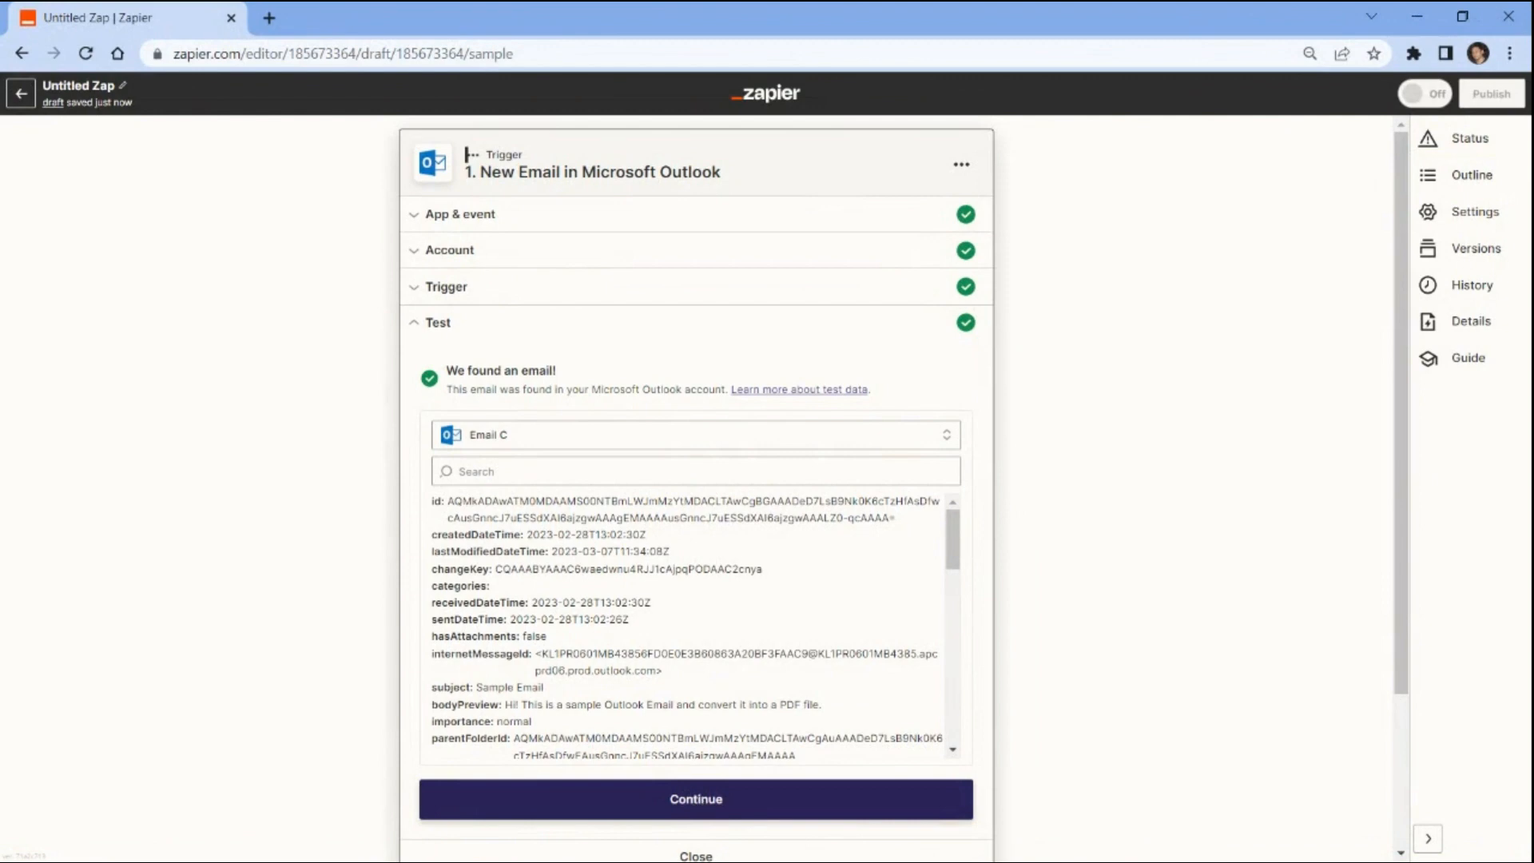
{"action": "left_click", "coordinate": [699, 800]}
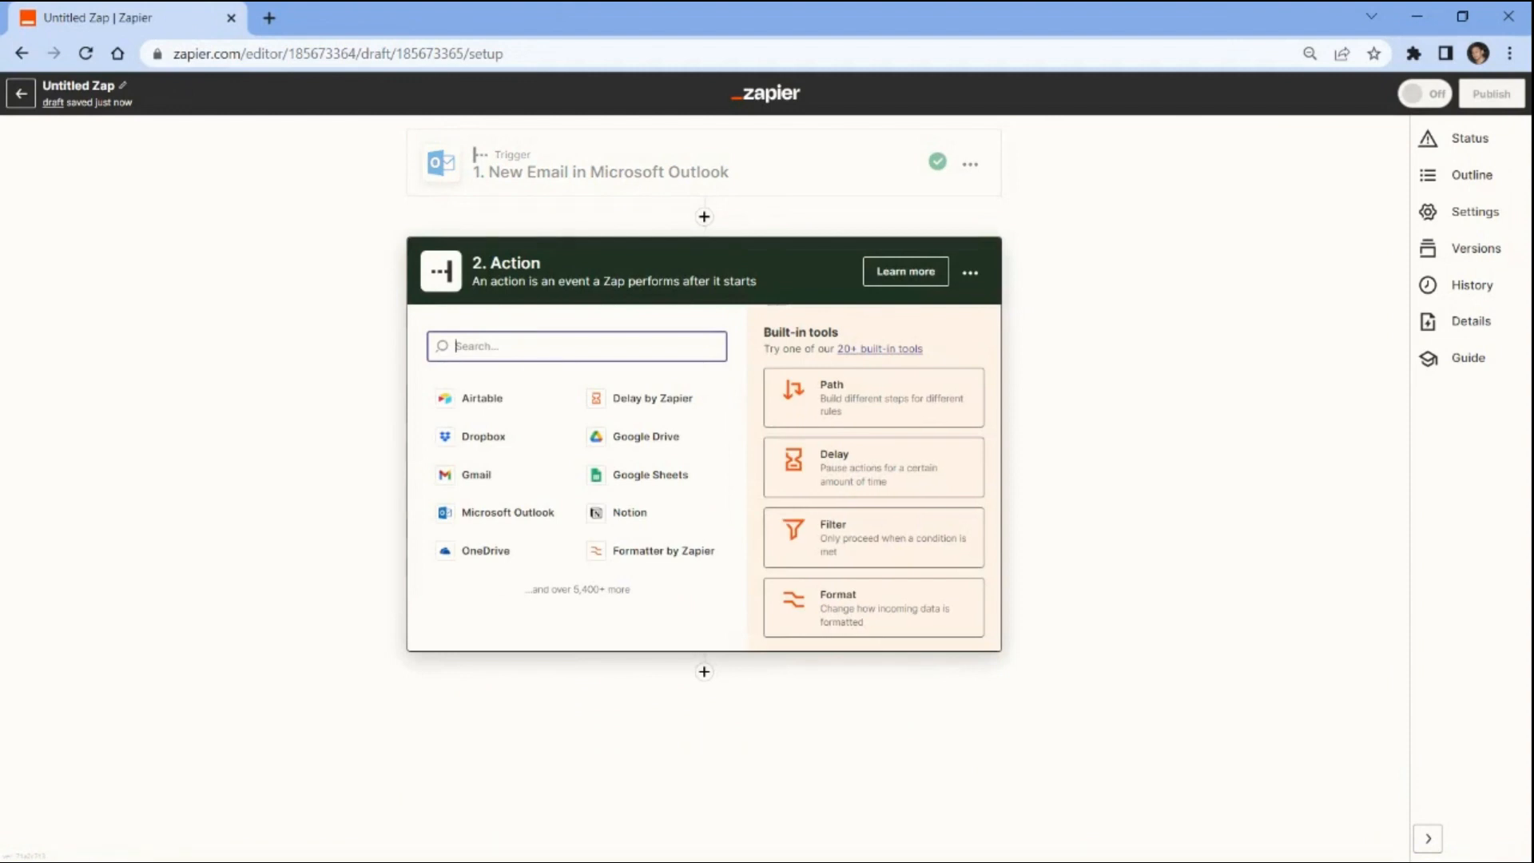
Step: Set PDF.co as the action app with the HTML to PDF Converter event
{"action": "type", "text": "pdf"}
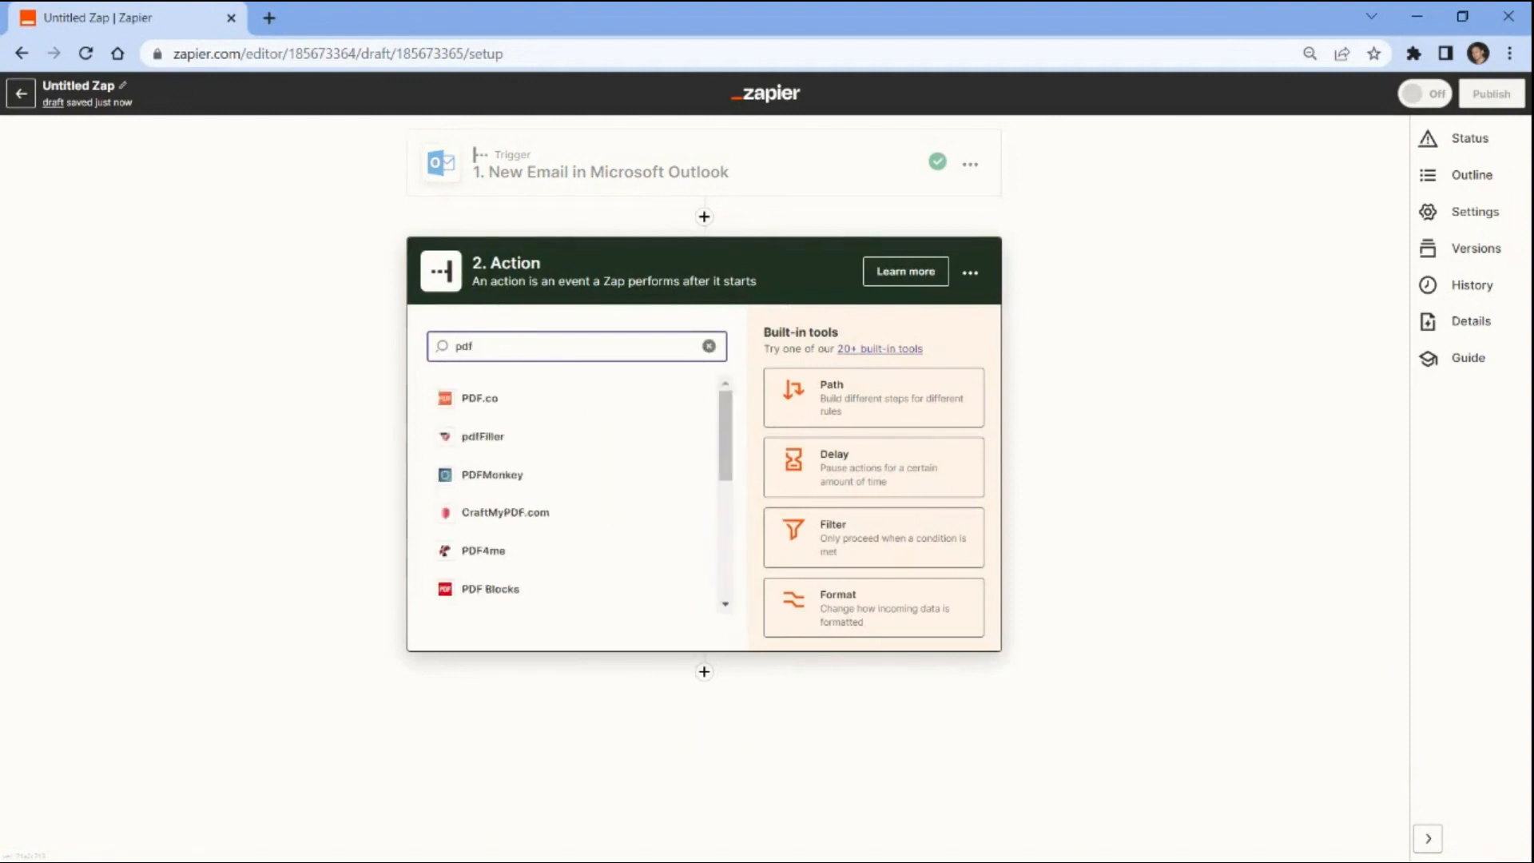
{"action": "left_click", "coordinate": [479, 400]}
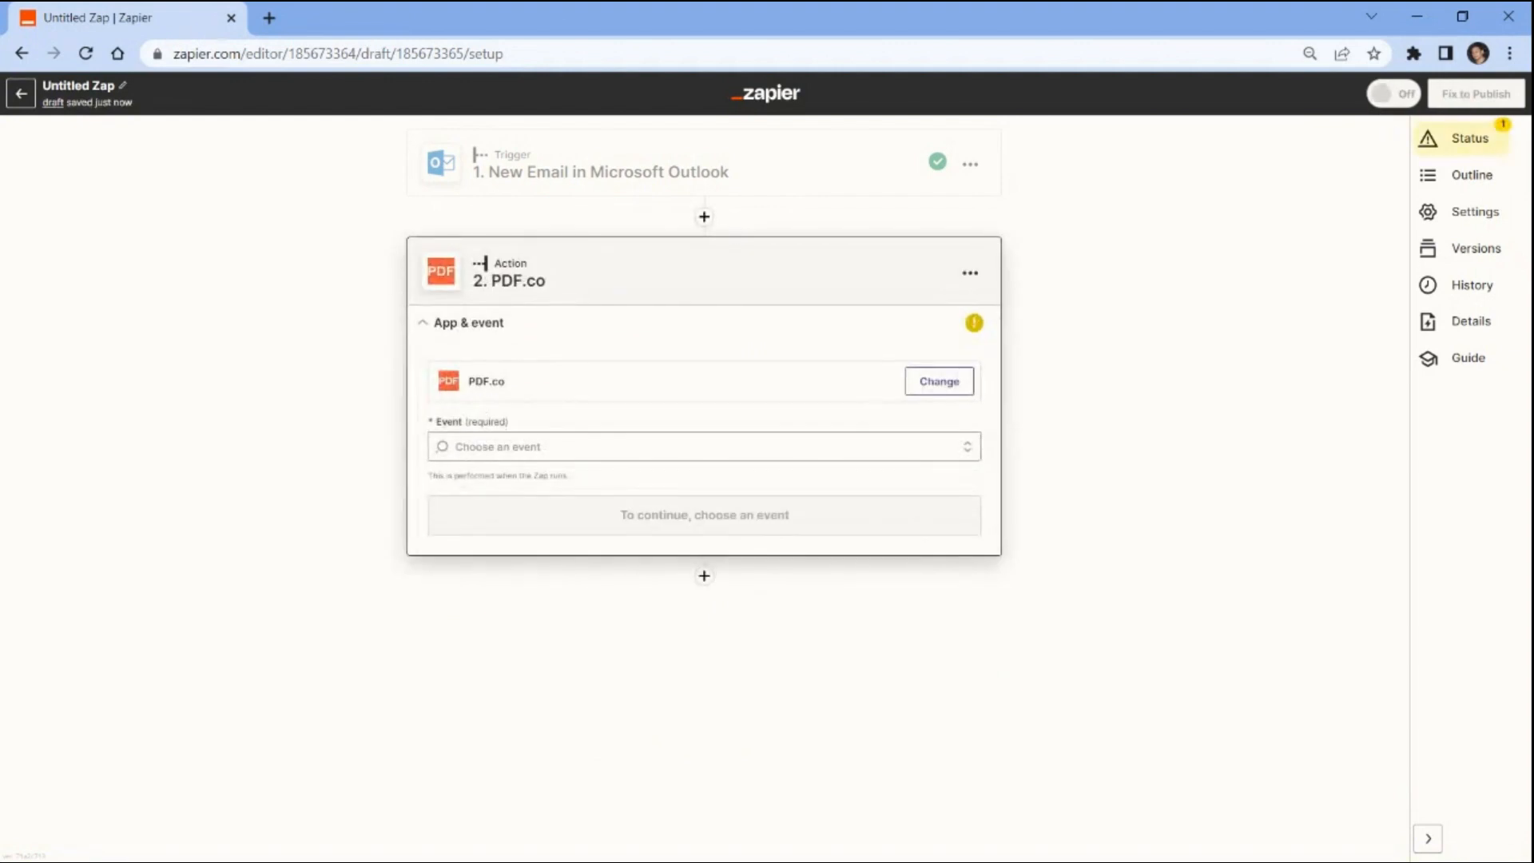
{"action": "left_click", "coordinate": [559, 446]}
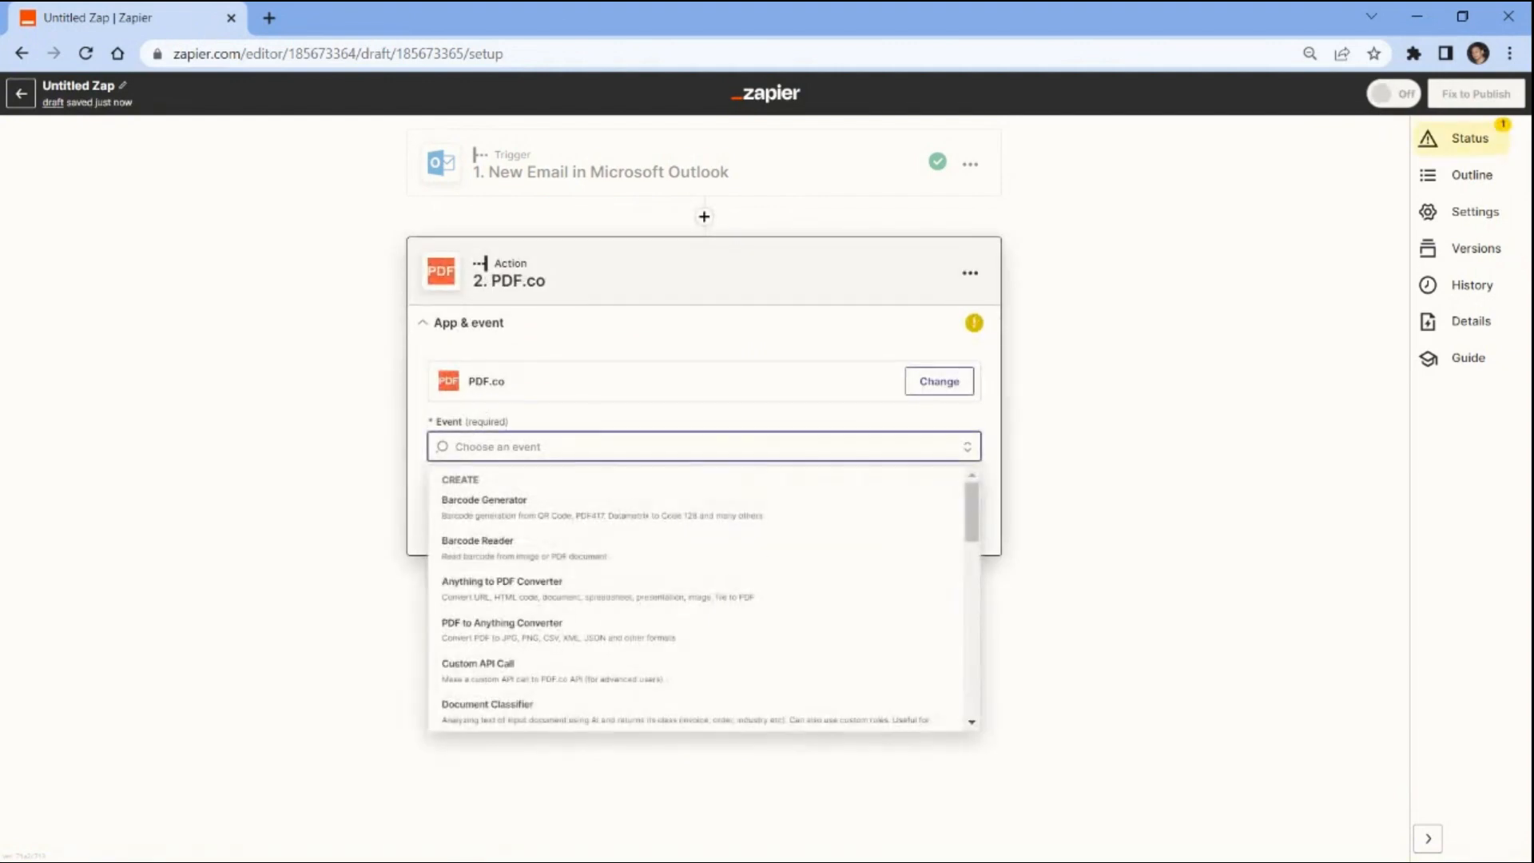
{"action": "type", "text": "html"}
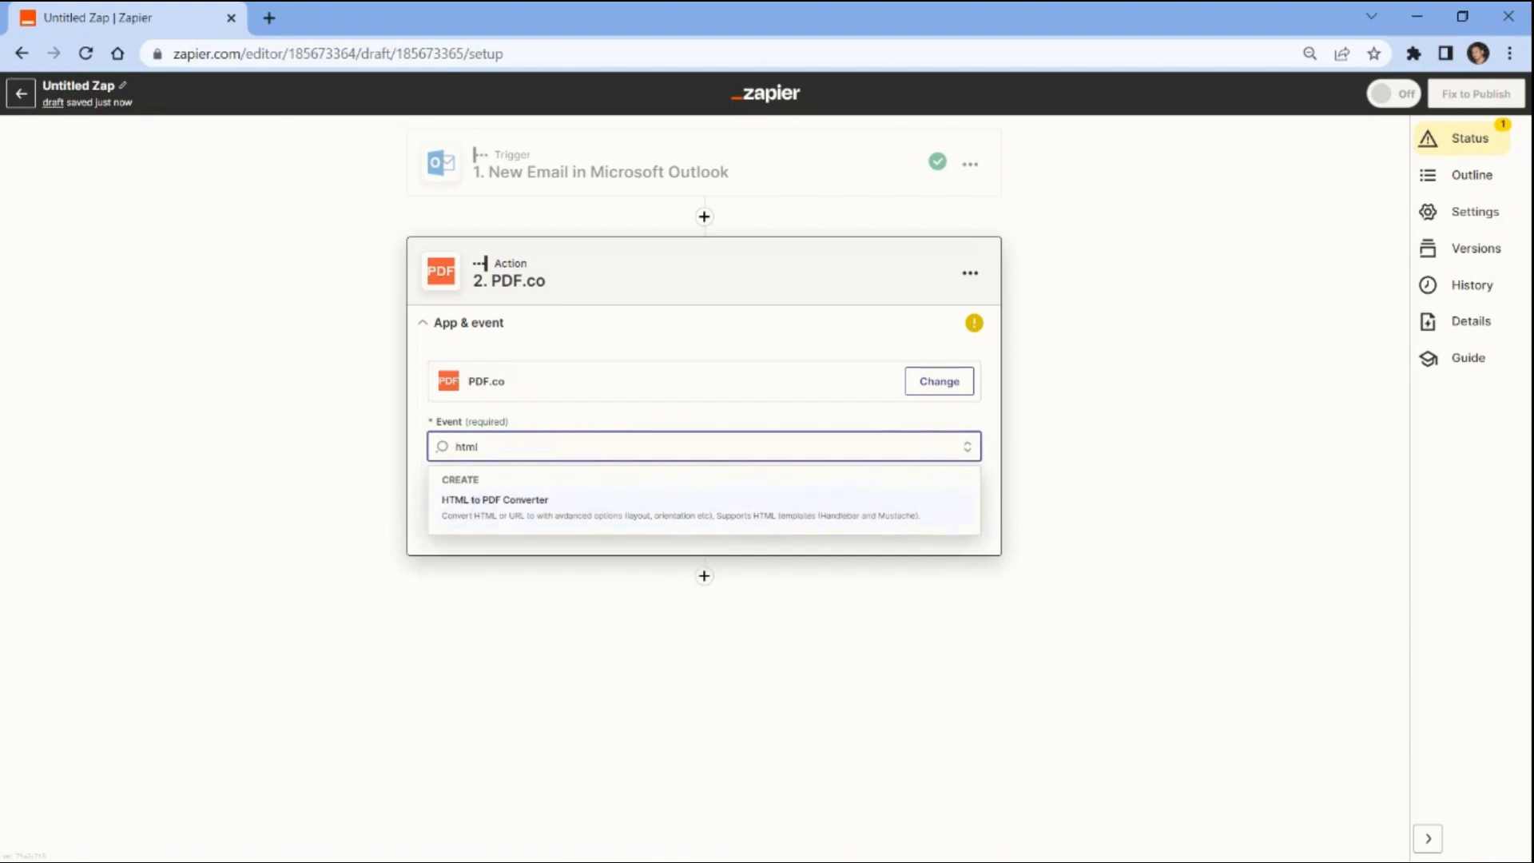
{"action": "left_click", "coordinate": [476, 502]}
{"action": "left_click", "coordinate": [476, 509]}
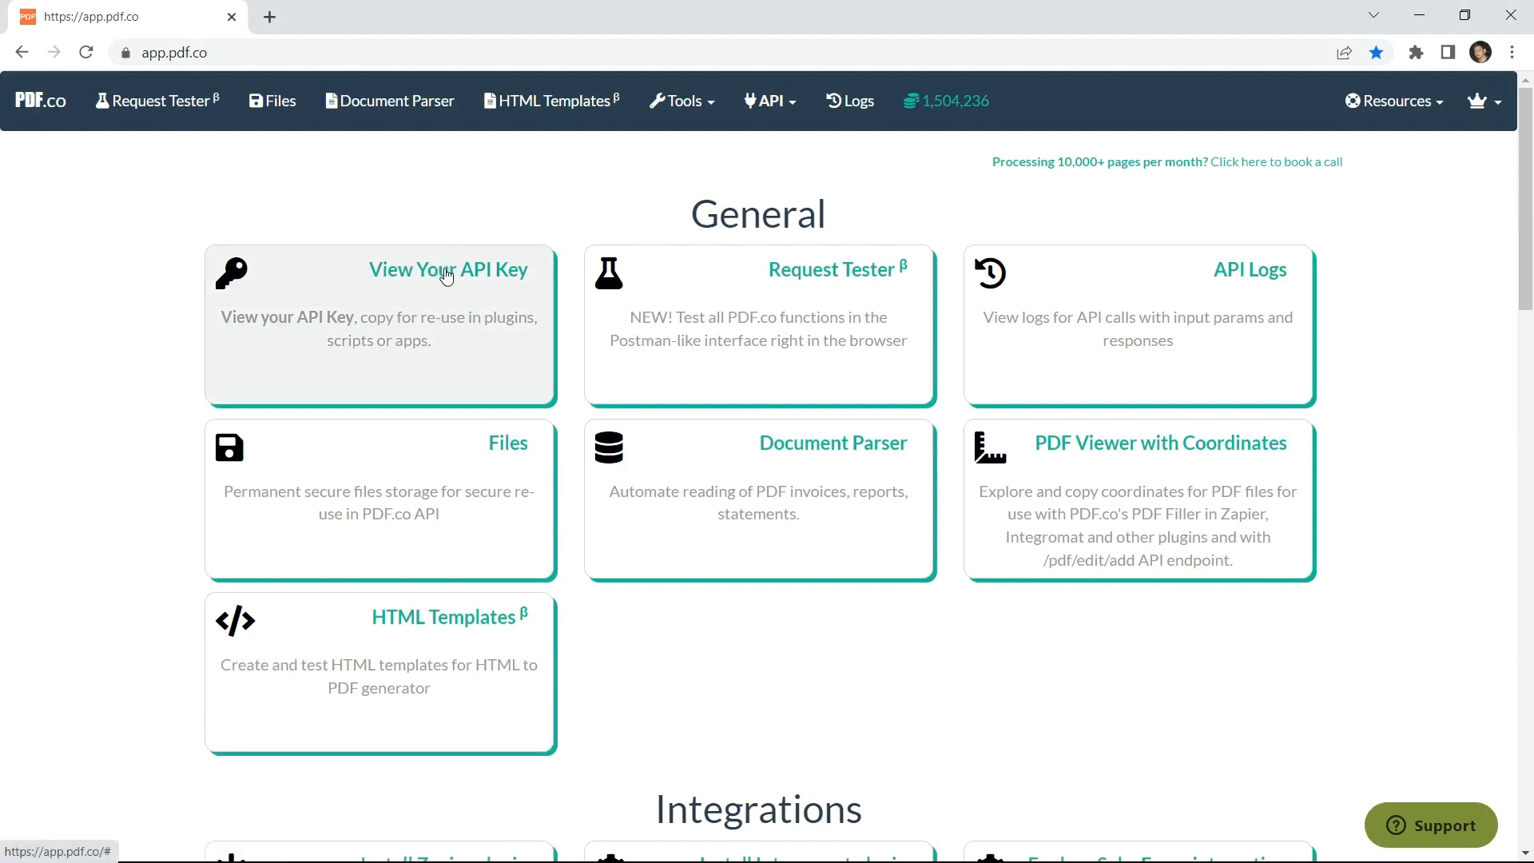
Step: Open the API key on the PDF.co dashboard, and continue in Zapier with the connected PDF.co account
{"action": "left_click", "coordinate": [446, 276]}
{"action": "left_click", "coordinate": [546, 288]}
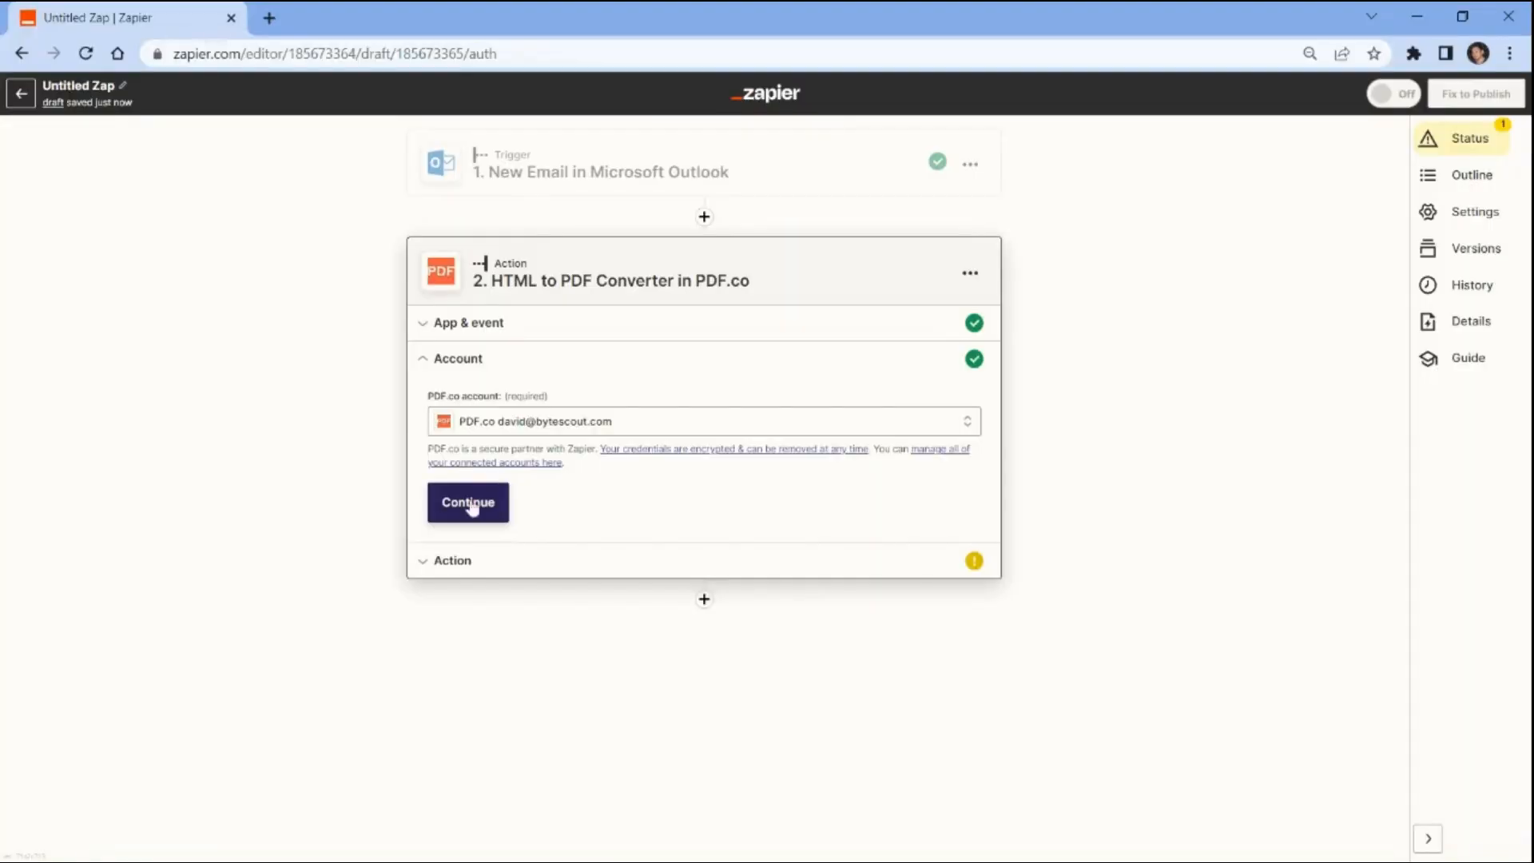
{"action": "left_click", "coordinate": [467, 501]}
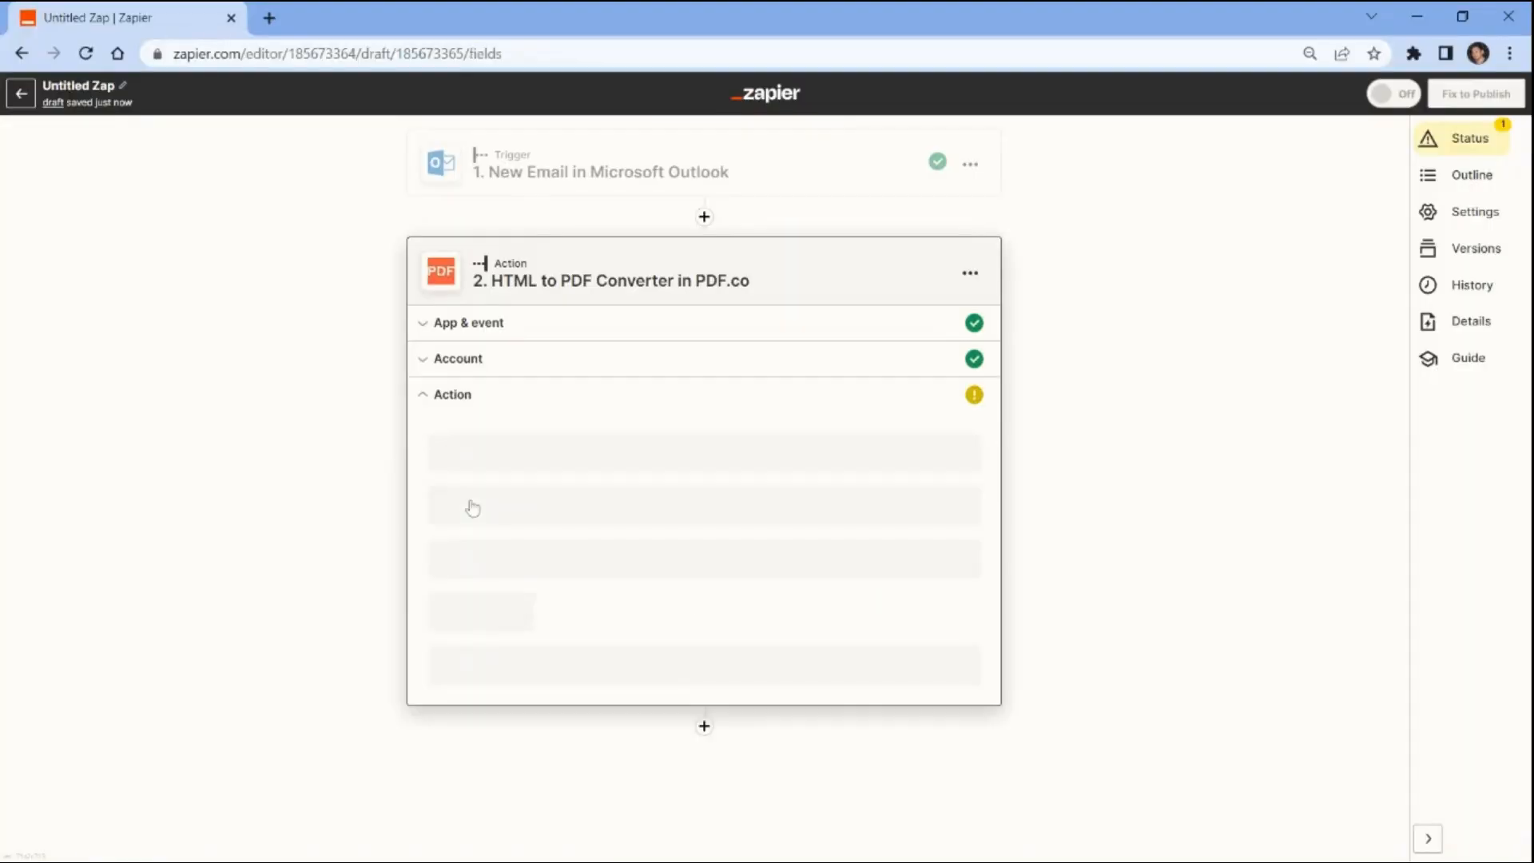
Step: Insert the Outlook email's Body Content as the input HTML to convert
{"action": "left_click", "coordinate": [951, 566]}
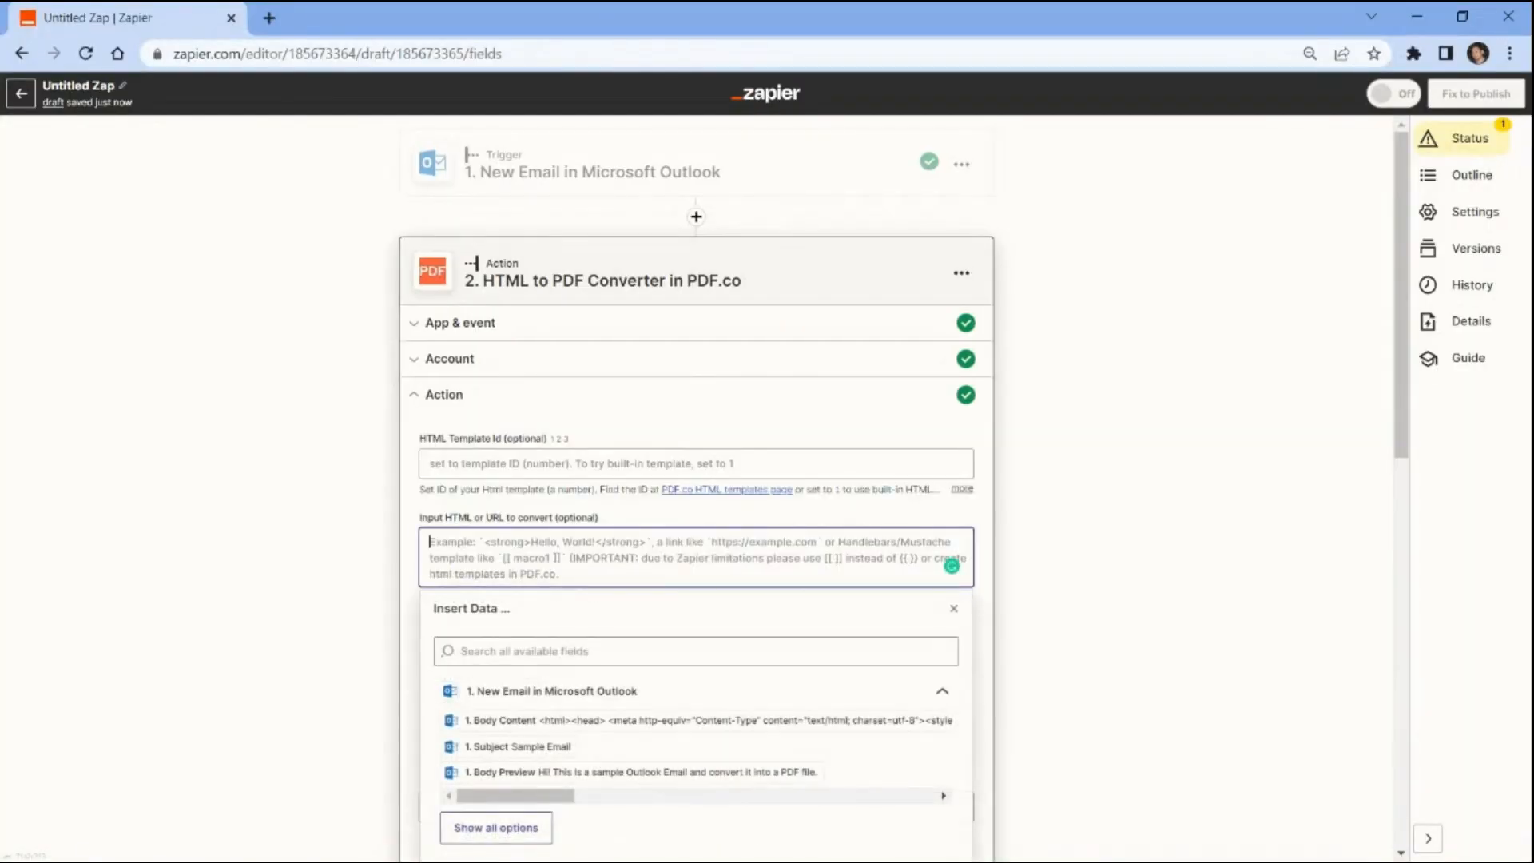
{"action": "left_click", "coordinate": [585, 726]}
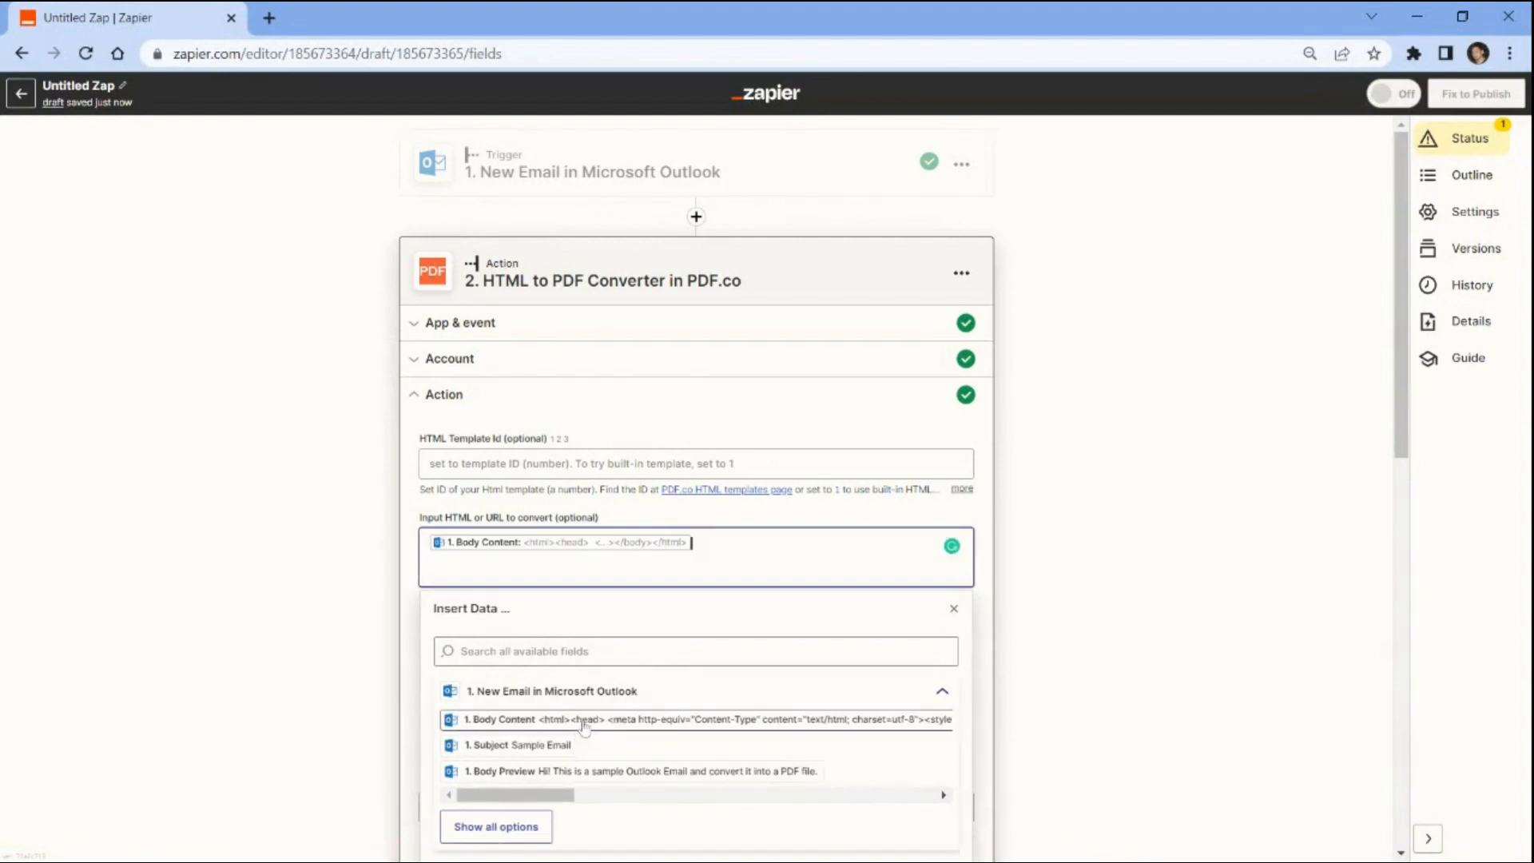
{"action": "left_click", "coordinate": [954, 609]}
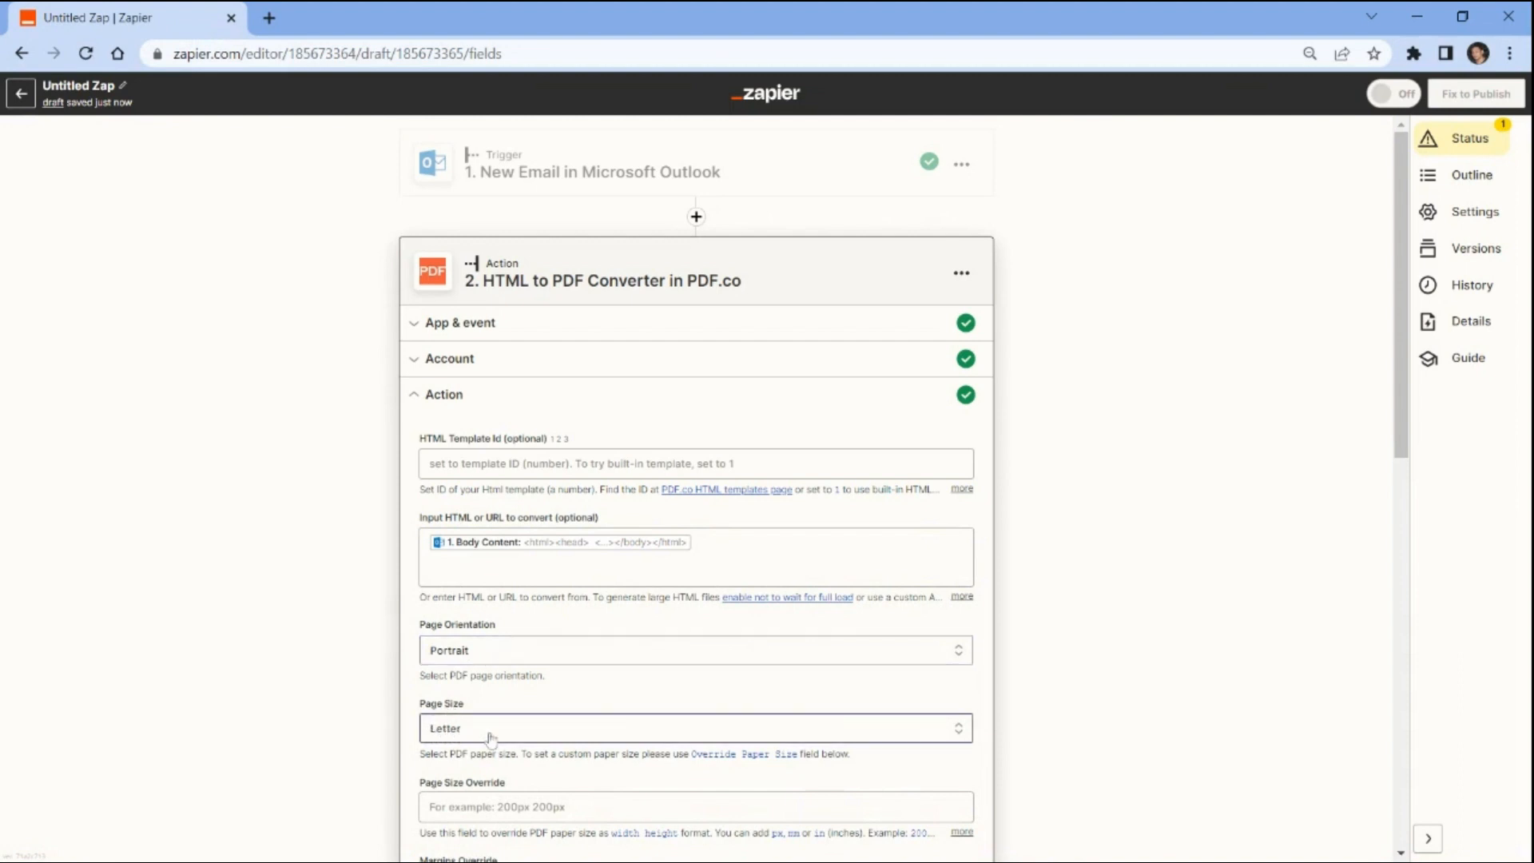
Step: Name the output PDF file Generated_PDF
{"action": "scroll", "coordinate": [491, 739], "scroll_direction": "down", "scroll_amount": 3}
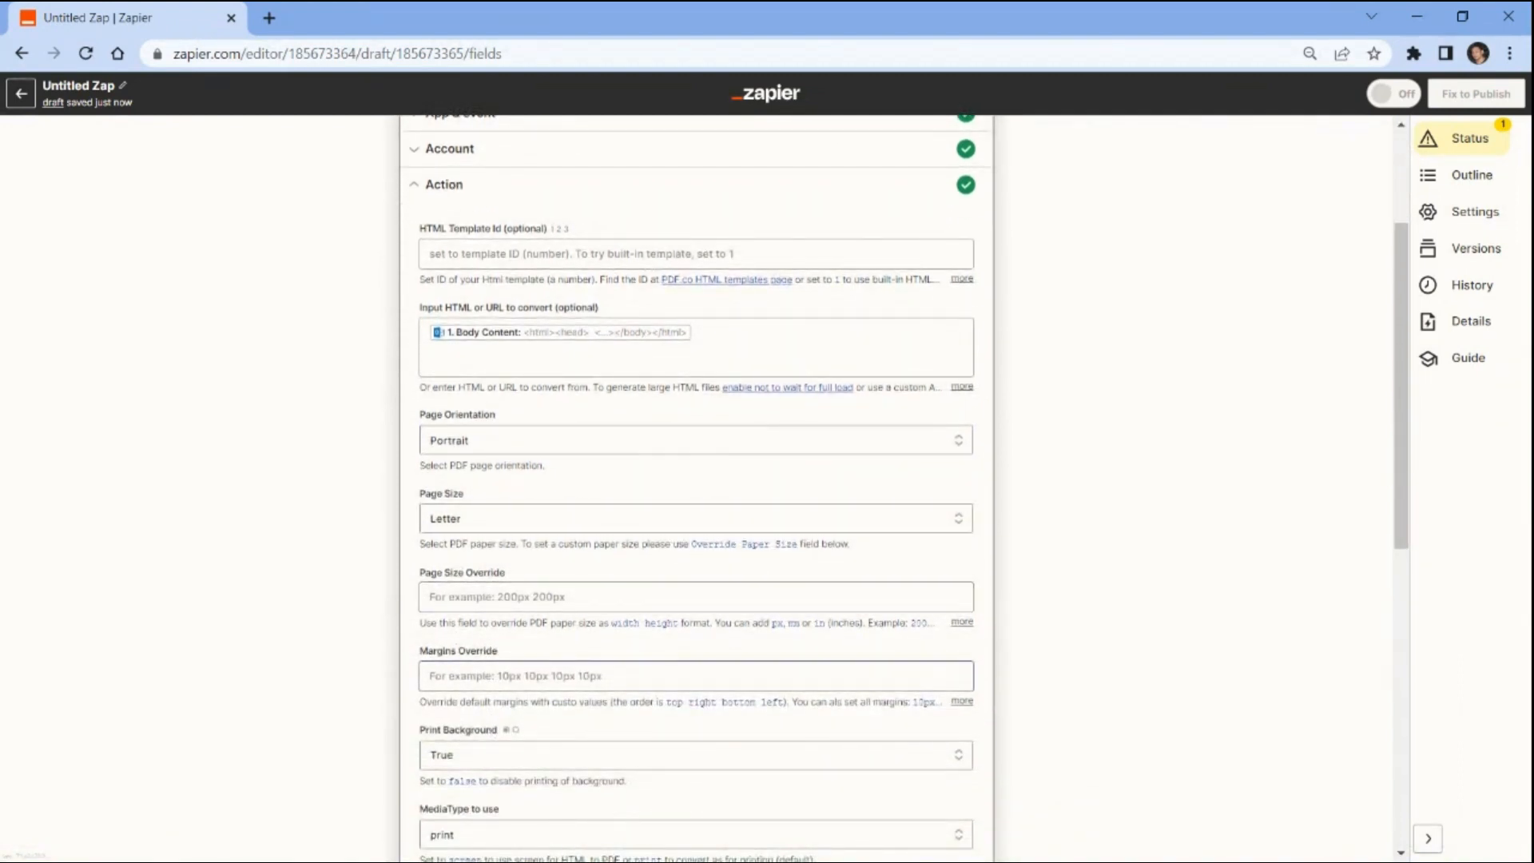
{"action": "scroll", "coordinate": [695, 676], "scroll_direction": "down", "scroll_amount": 5}
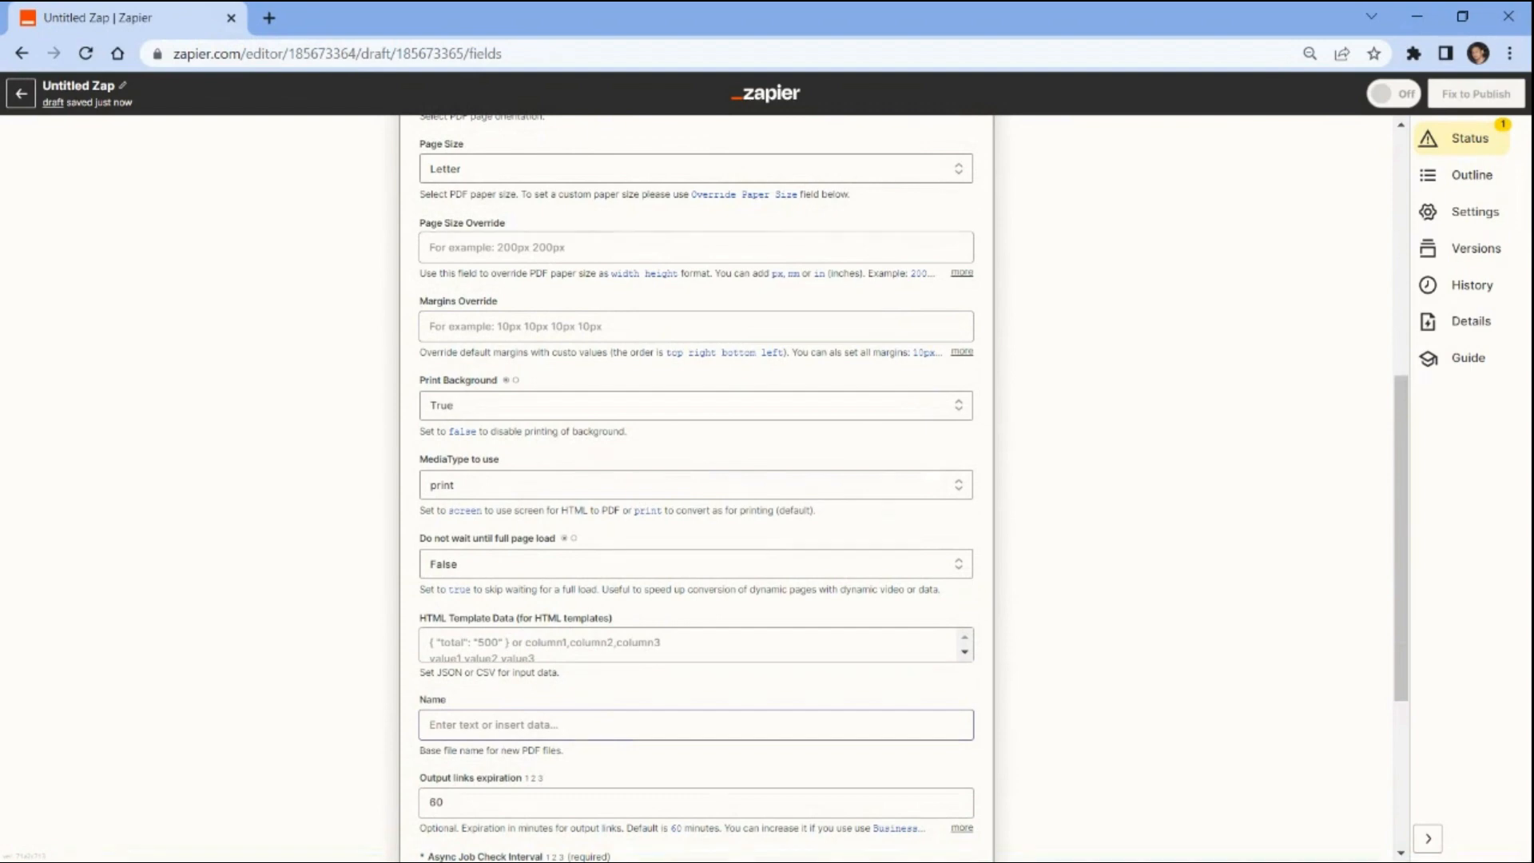
{"action": "left_click", "coordinate": [695, 725]}
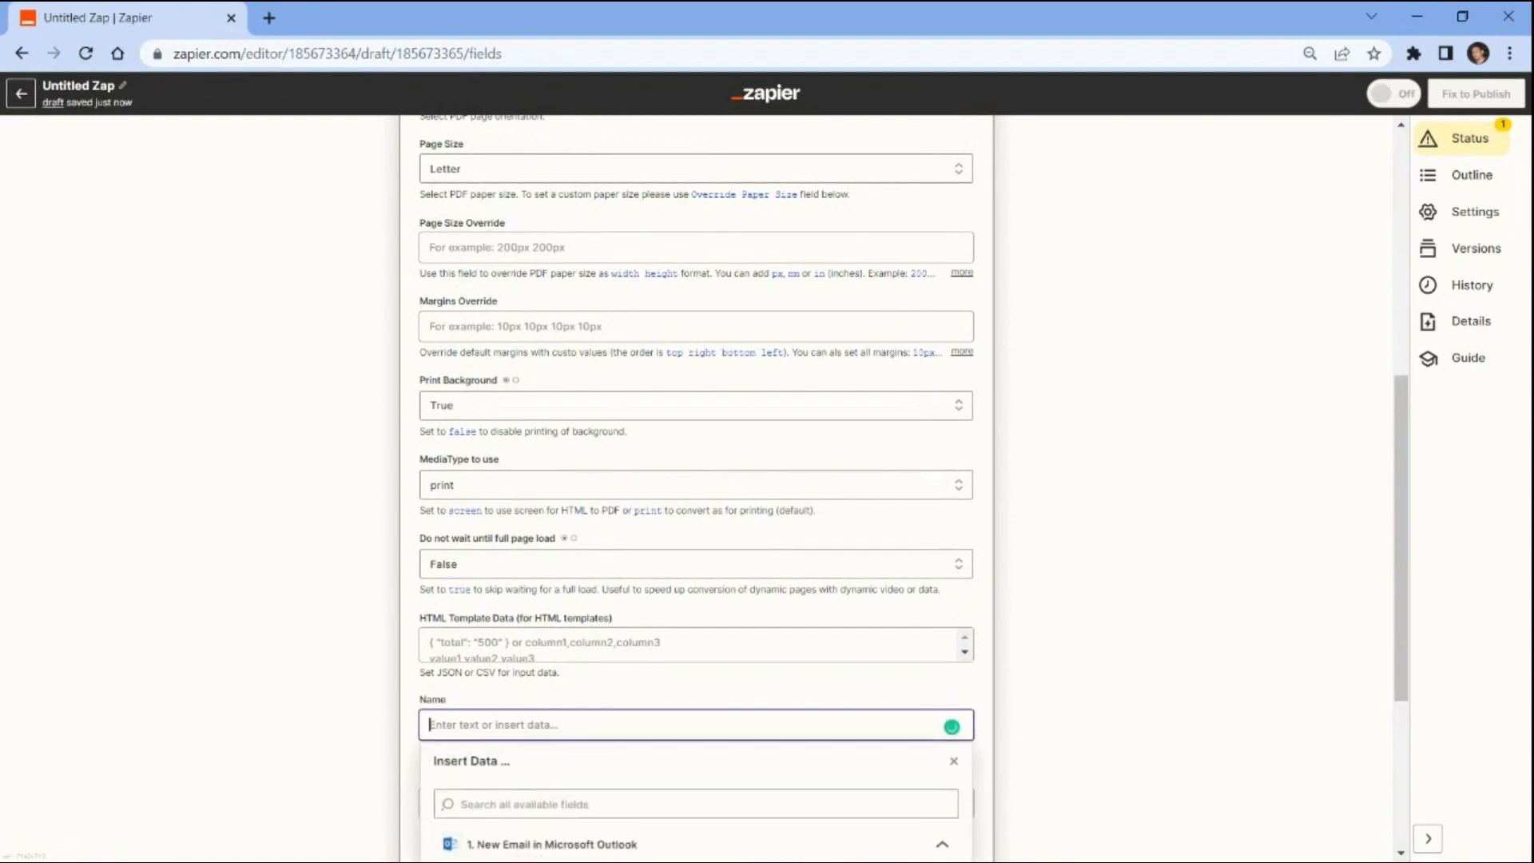
{"action": "type", "text": "Generated_PDF"}
{"action": "scroll", "coordinate": [695, 495], "scroll_direction": "down", "scroll_amount": 4}
Step: Continue to the PDF.co test section and test the HTML to PDF action
{"action": "left_click", "coordinate": [588, 706]}
{"action": "scroll", "coordinate": [592, 717], "scroll_direction": "down", "scroll_amount": 5}
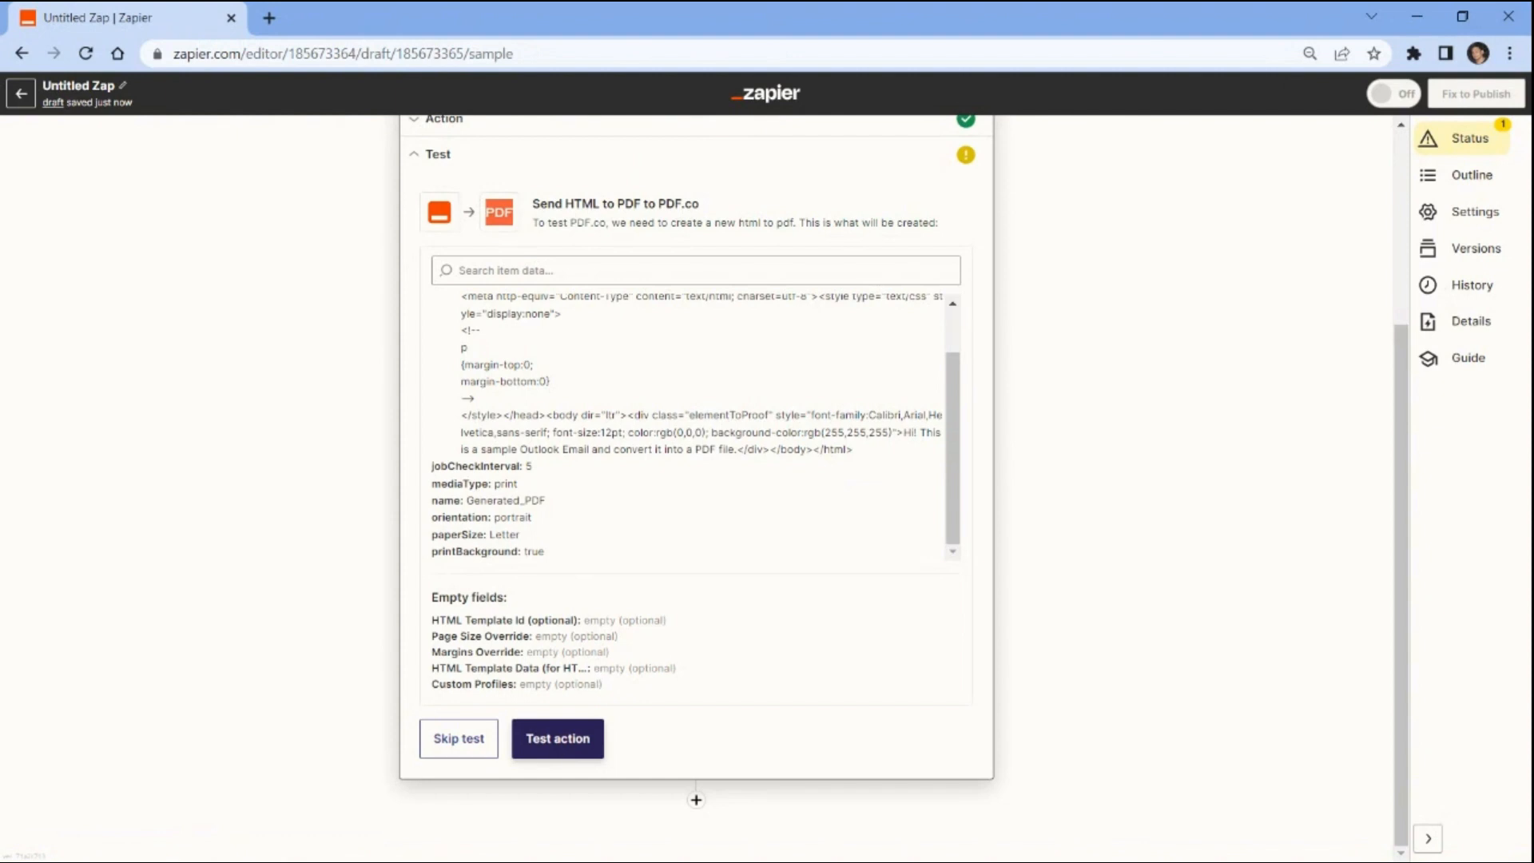
{"action": "left_click", "coordinate": [557, 738]}
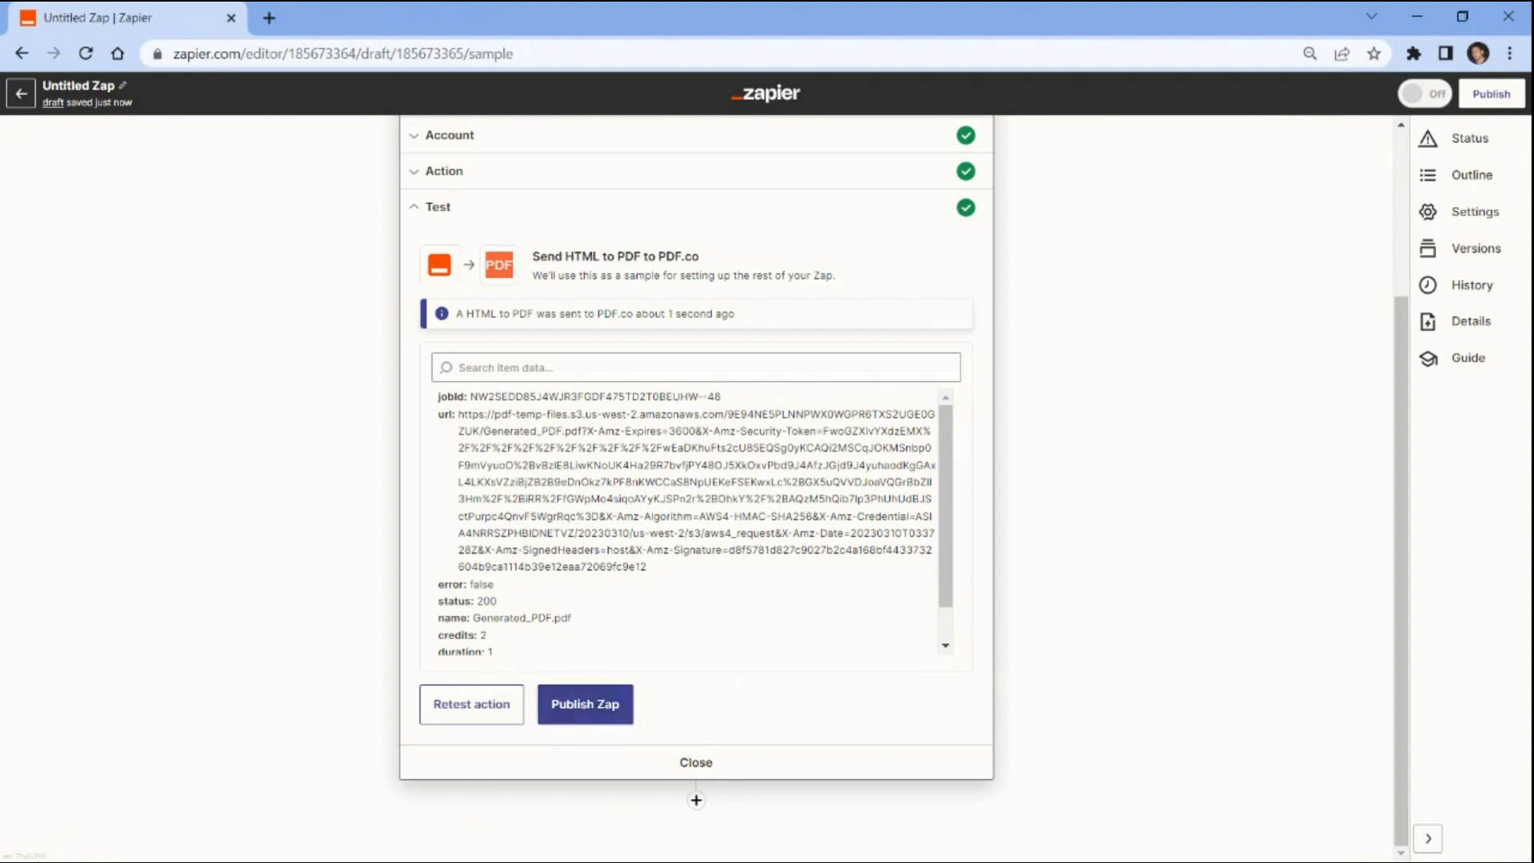
Step: Copy the generated PDF's URL from the test output and open it in a new browser tab
{"action": "triple_click", "coordinate": [695, 491]}
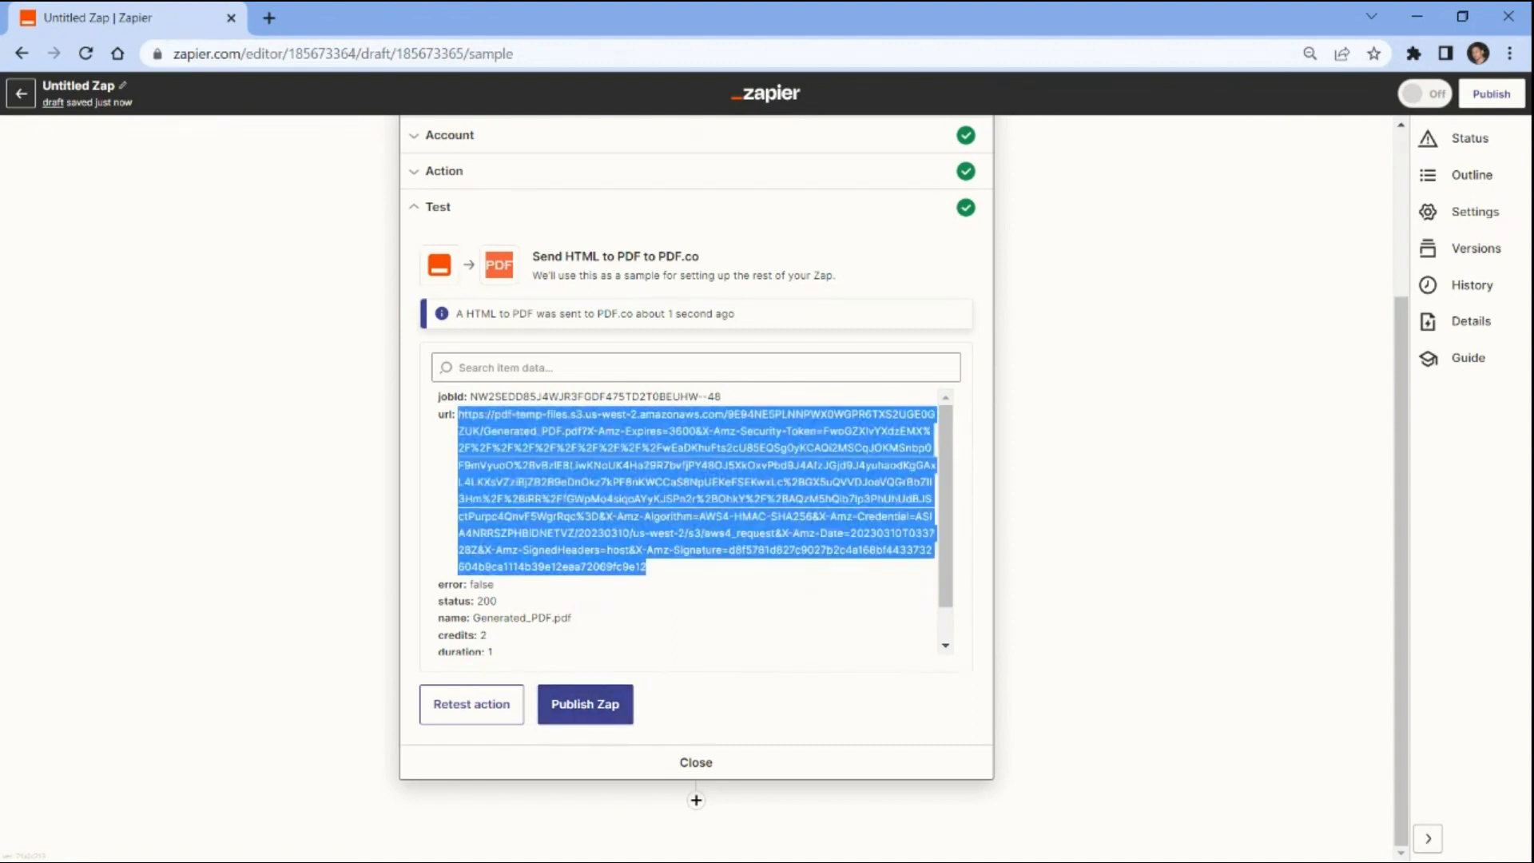
{"action": "key", "text": "ctrl+c"}
{"action": "left_click", "coordinate": [268, 18]}
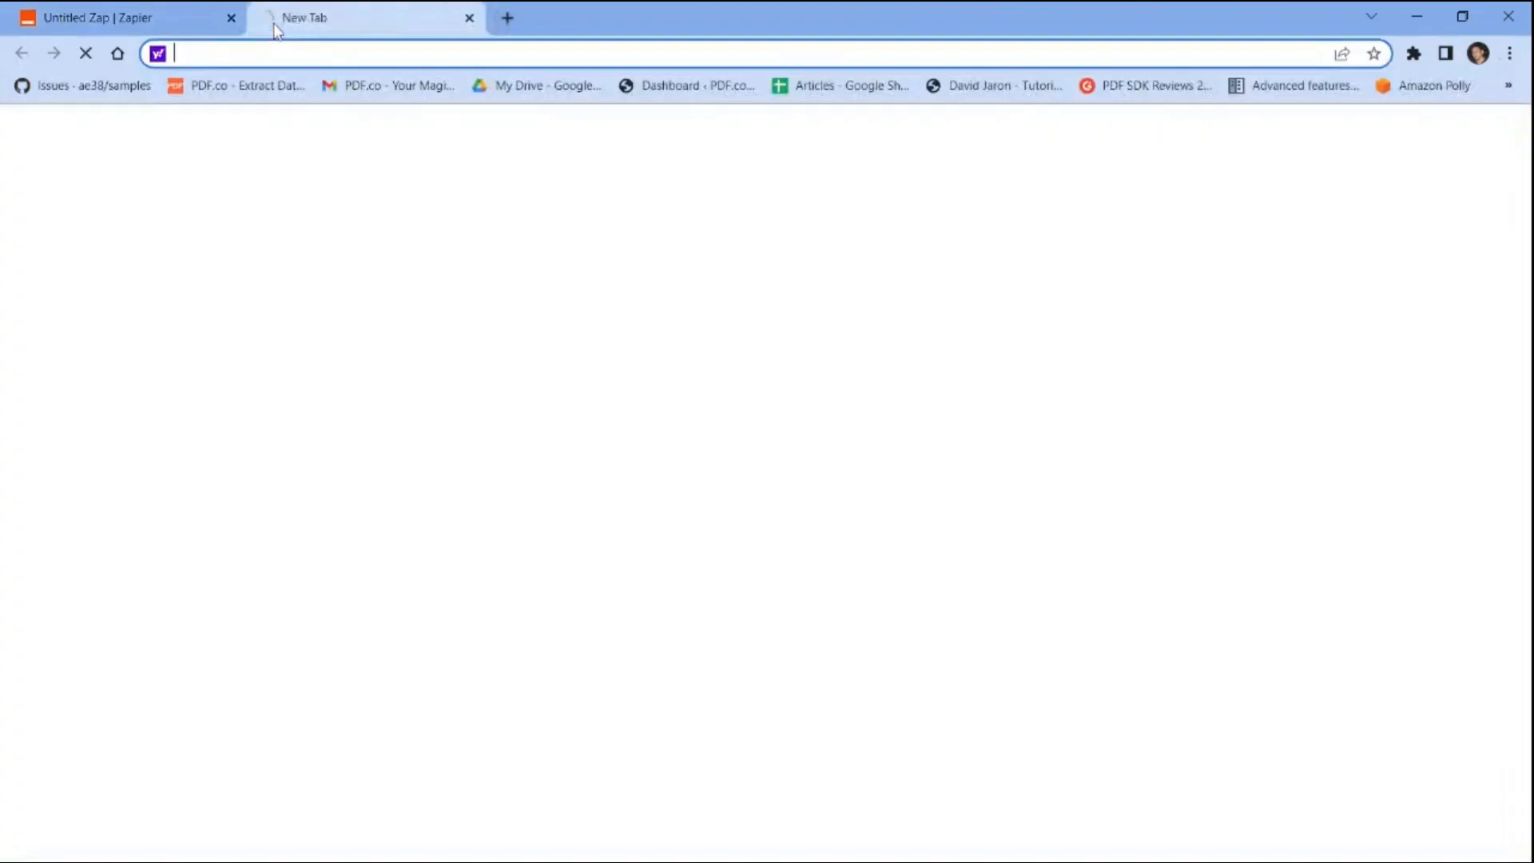
{"action": "key", "text": "ctrl+v"}
{"action": "key", "text": "Return"}
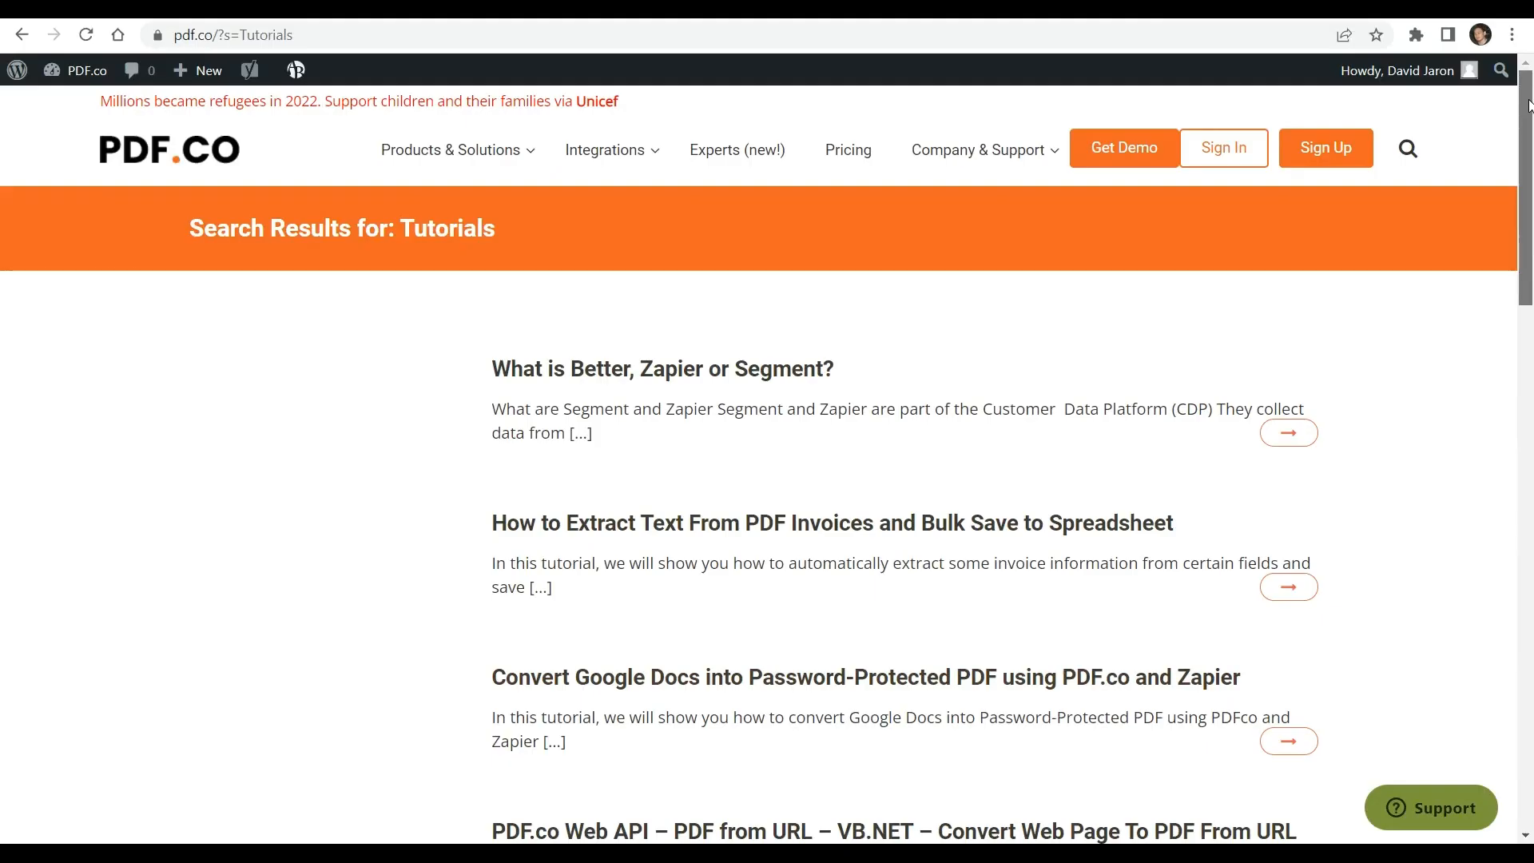
{"action": "left_click_drag", "start_coordinate": [1528, 106], "coordinate": [1530, 319]}
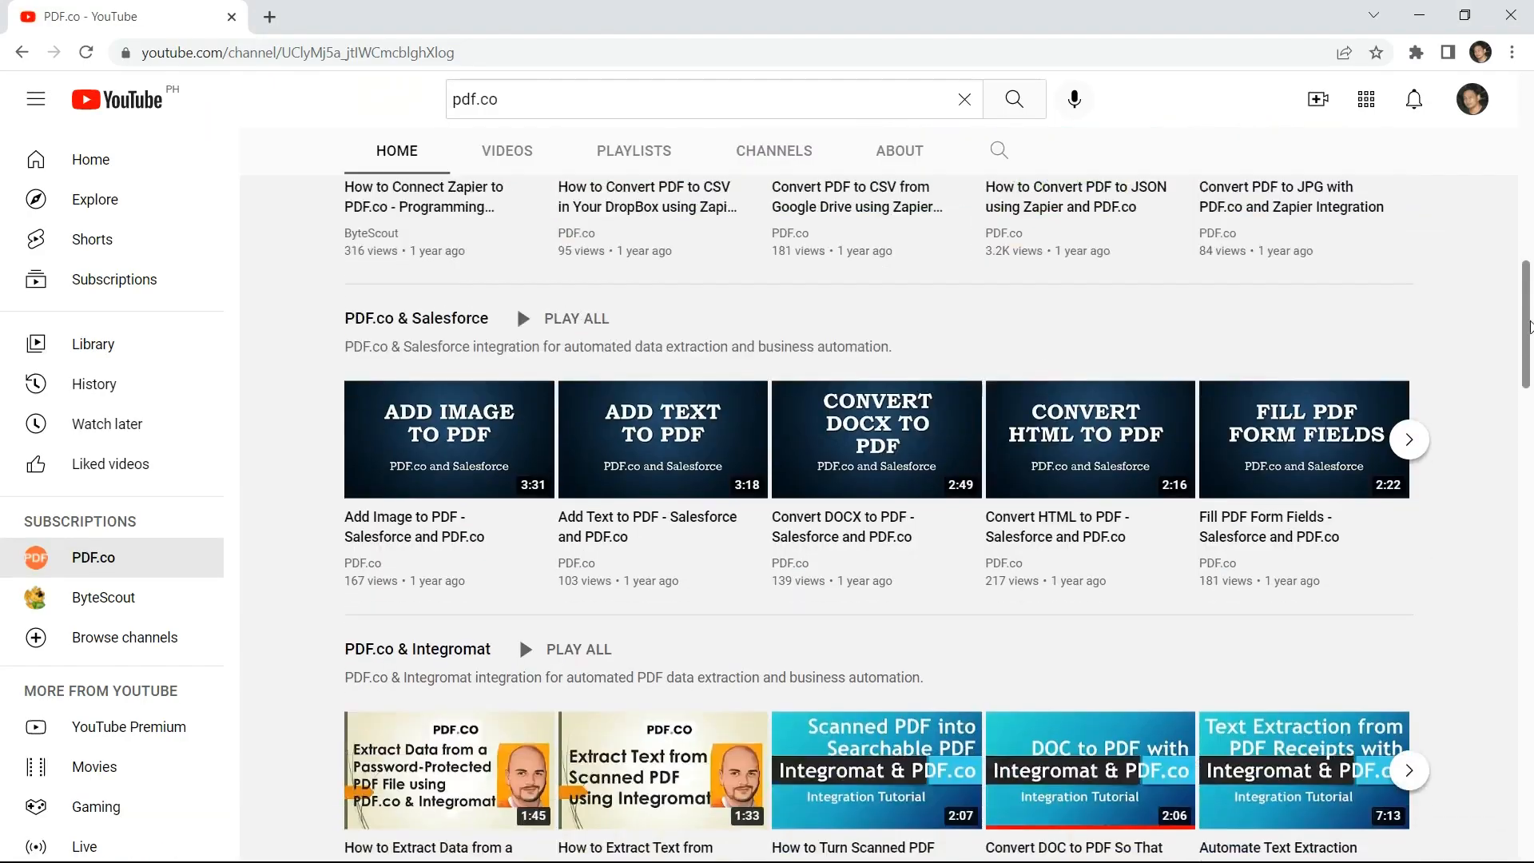
{"action": "left_click_drag", "start_coordinate": [1530, 352], "coordinate": [1530, 438]}
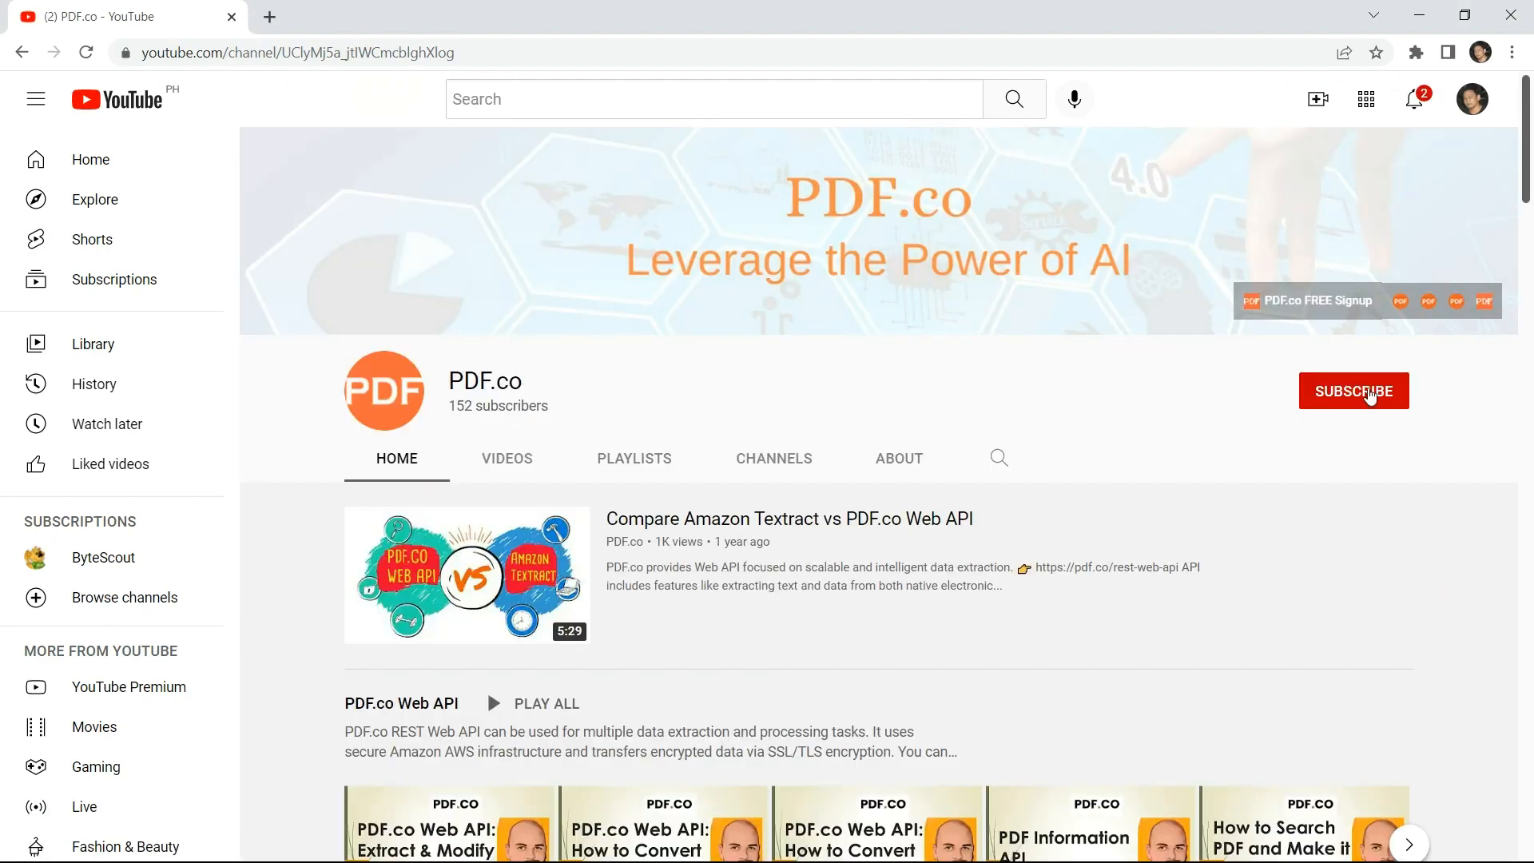
Step: Subscribe to the PDF.co YouTube channel and set its notifications to All
{"action": "left_click", "coordinate": [1369, 396]}
{"action": "left_click", "coordinate": [1392, 391]}
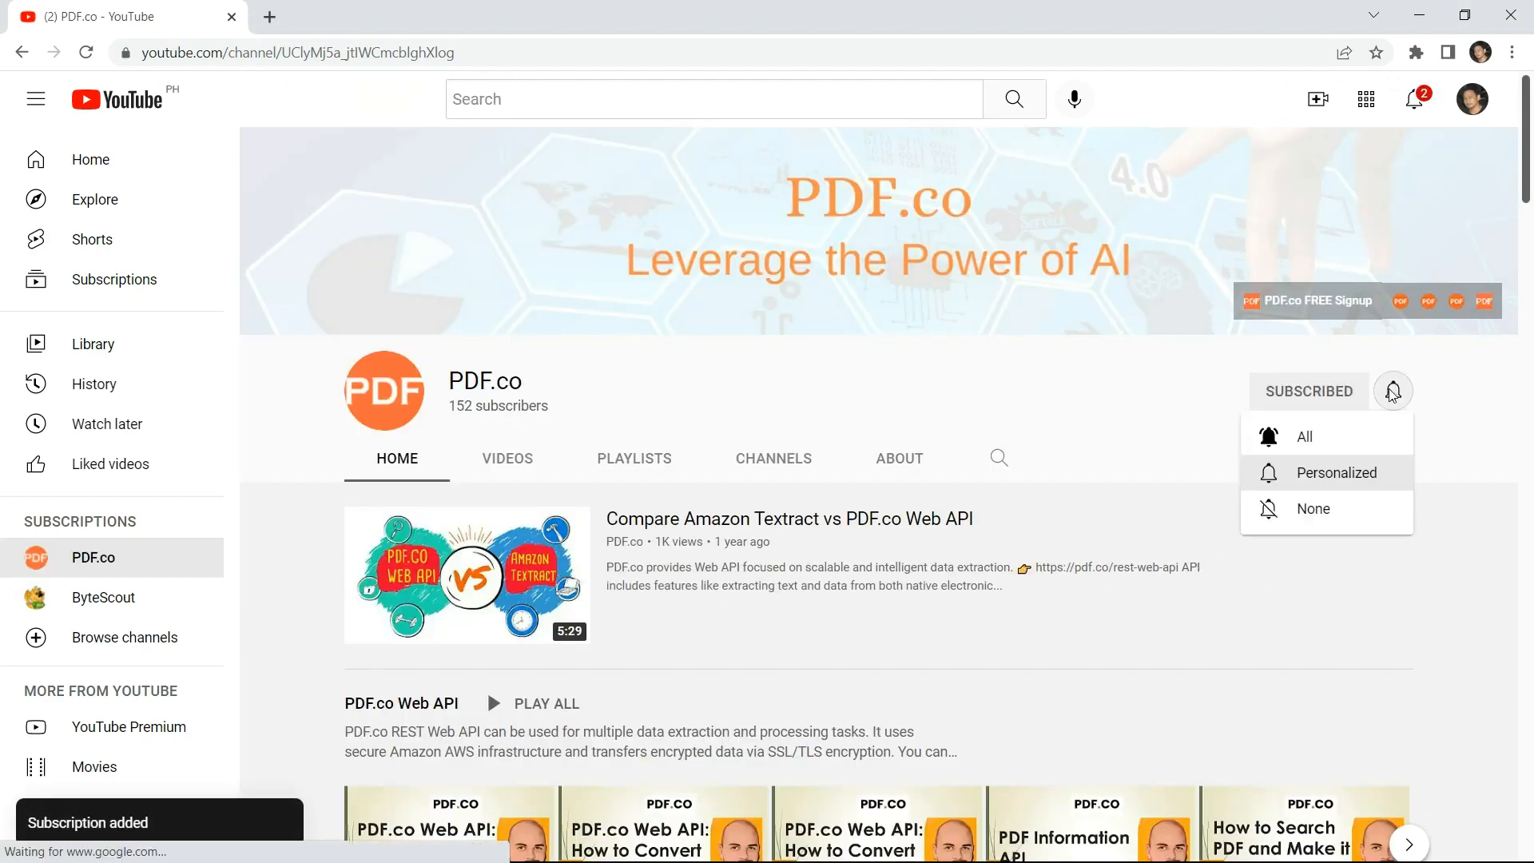
{"action": "left_click", "coordinate": [1315, 438]}
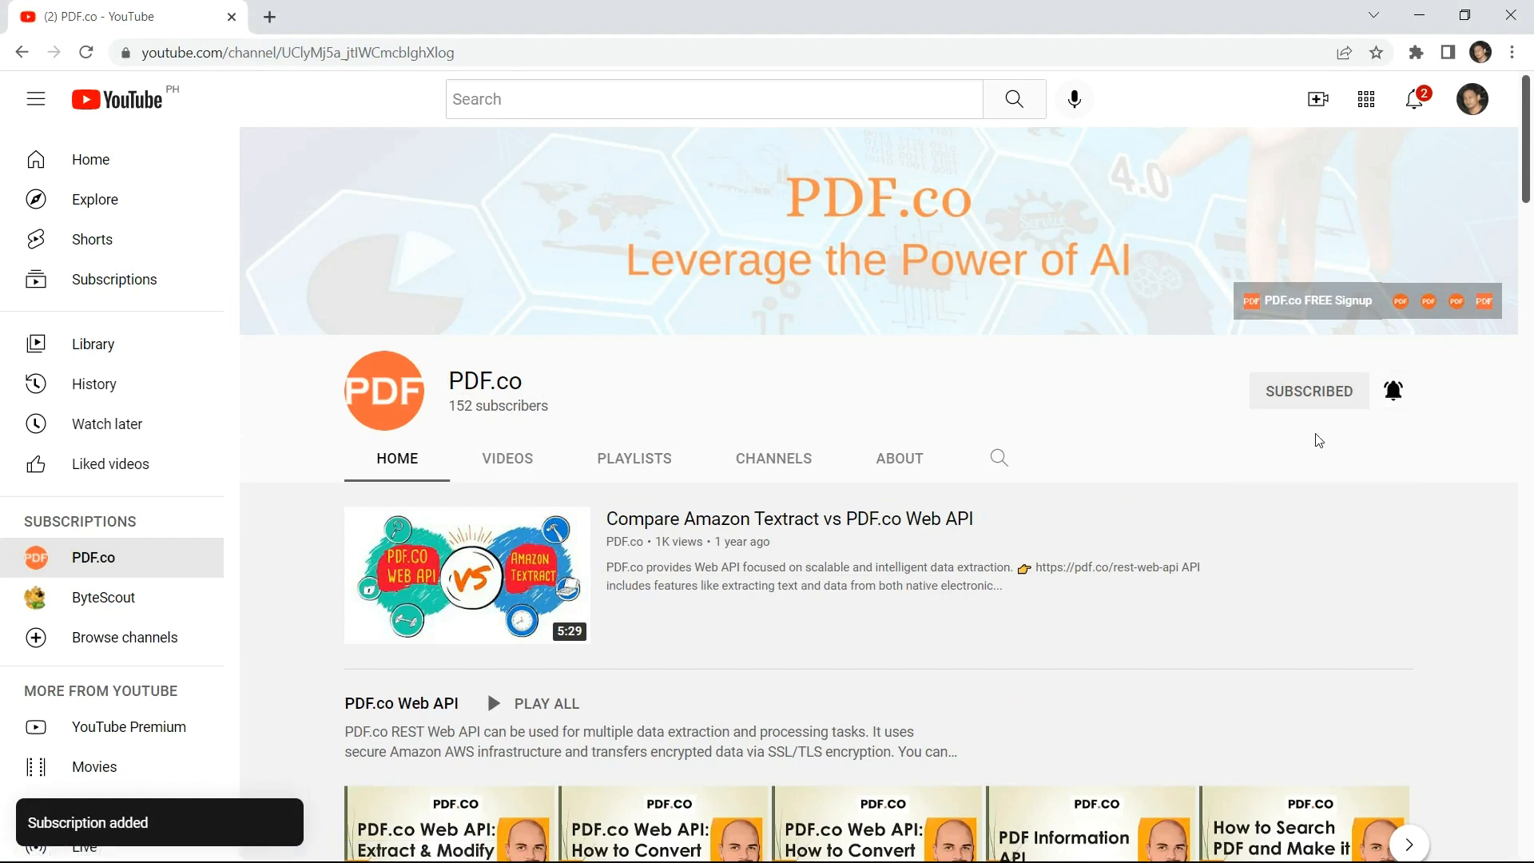